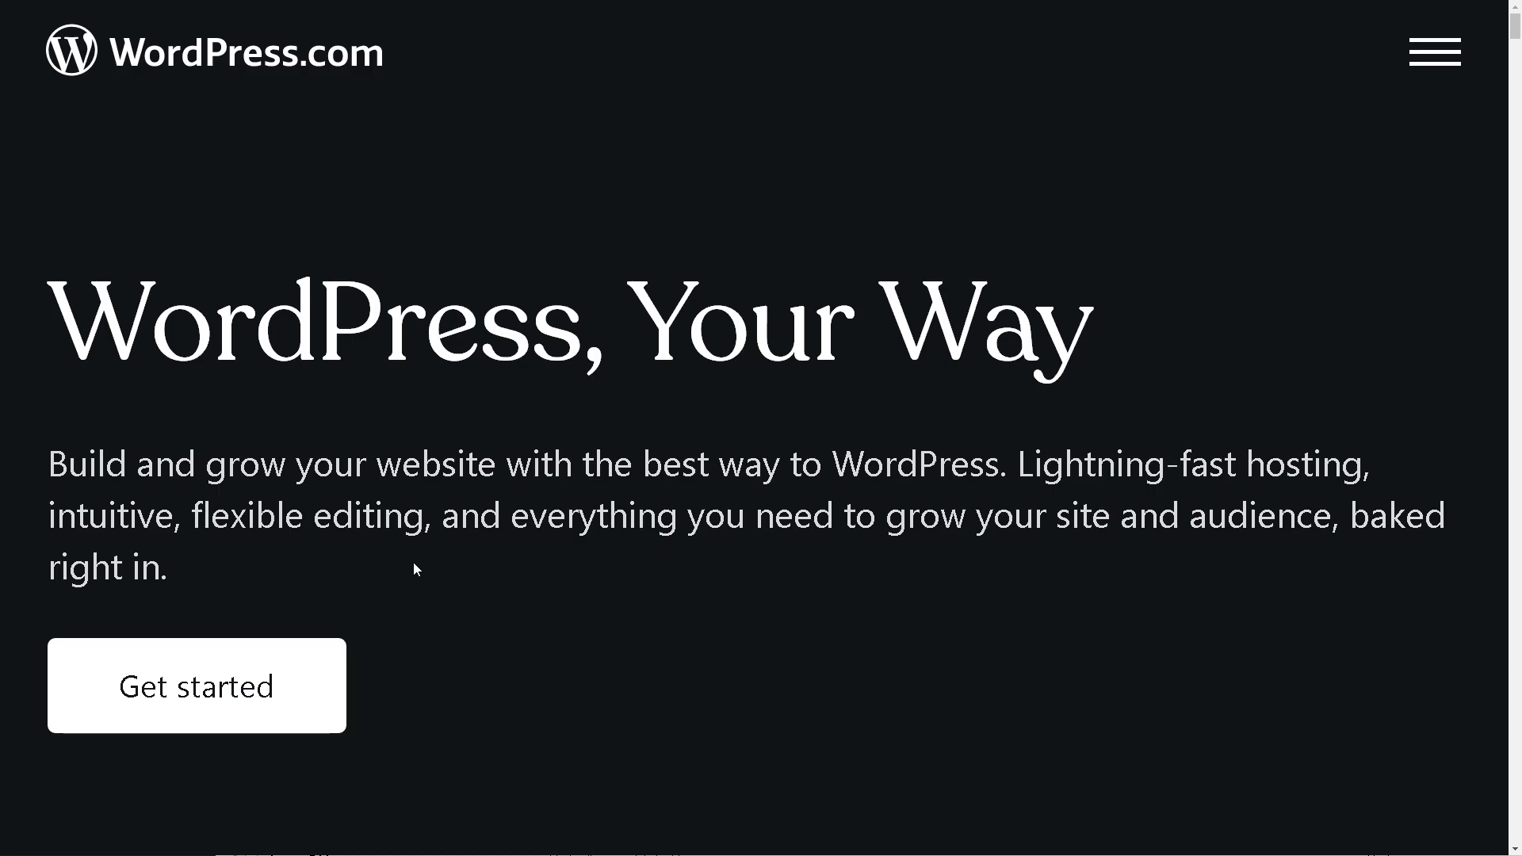
# Step: Start from the WordPress.com landing page and look through the home page of the WP_Andy Guide site
pyautogui.click(177, 692)
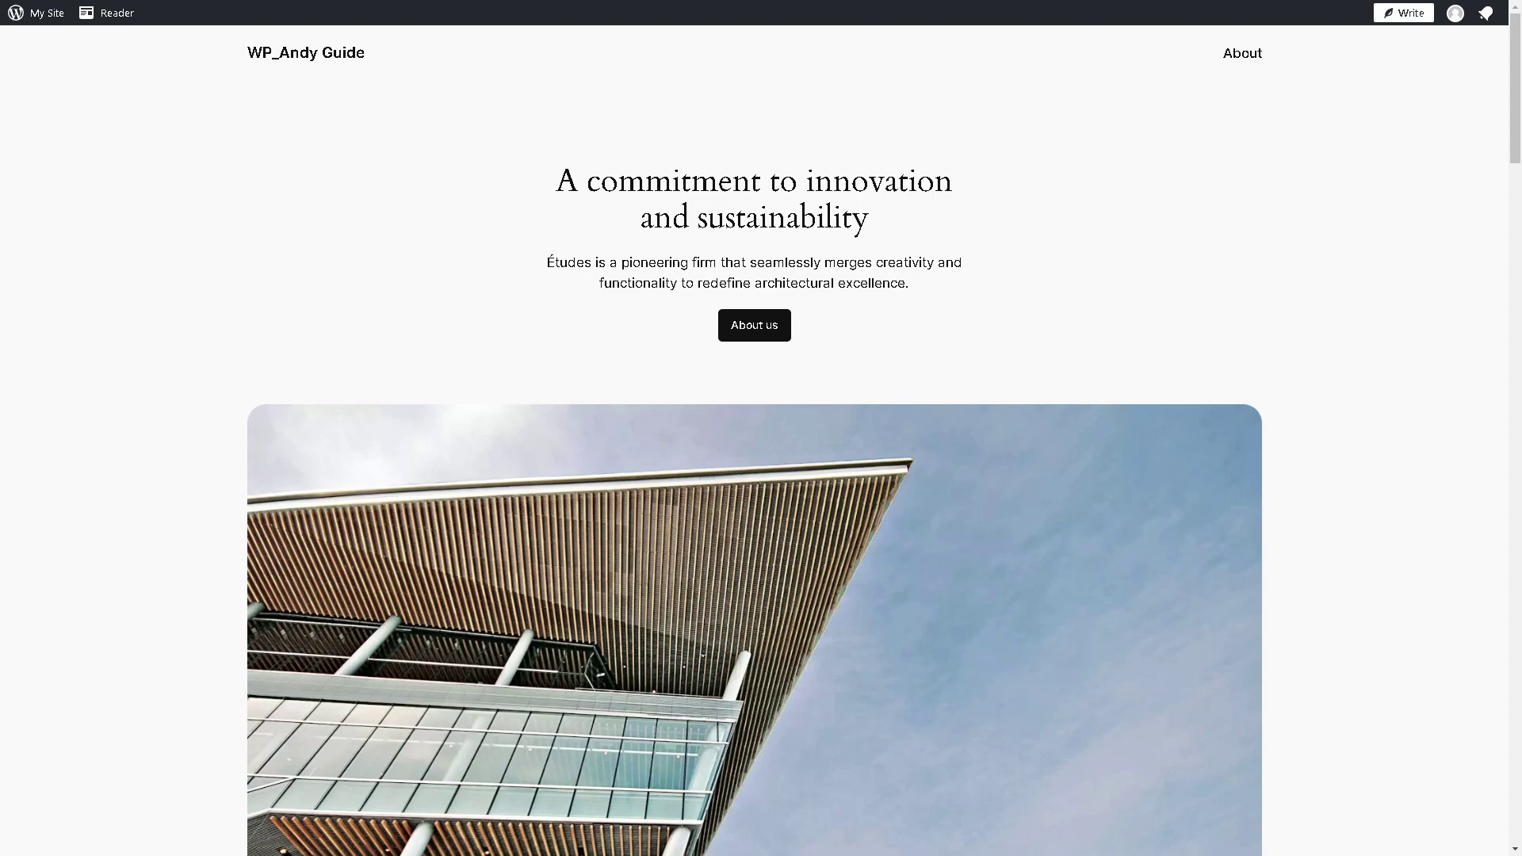
pyautogui.scroll(-3, 458, 425)
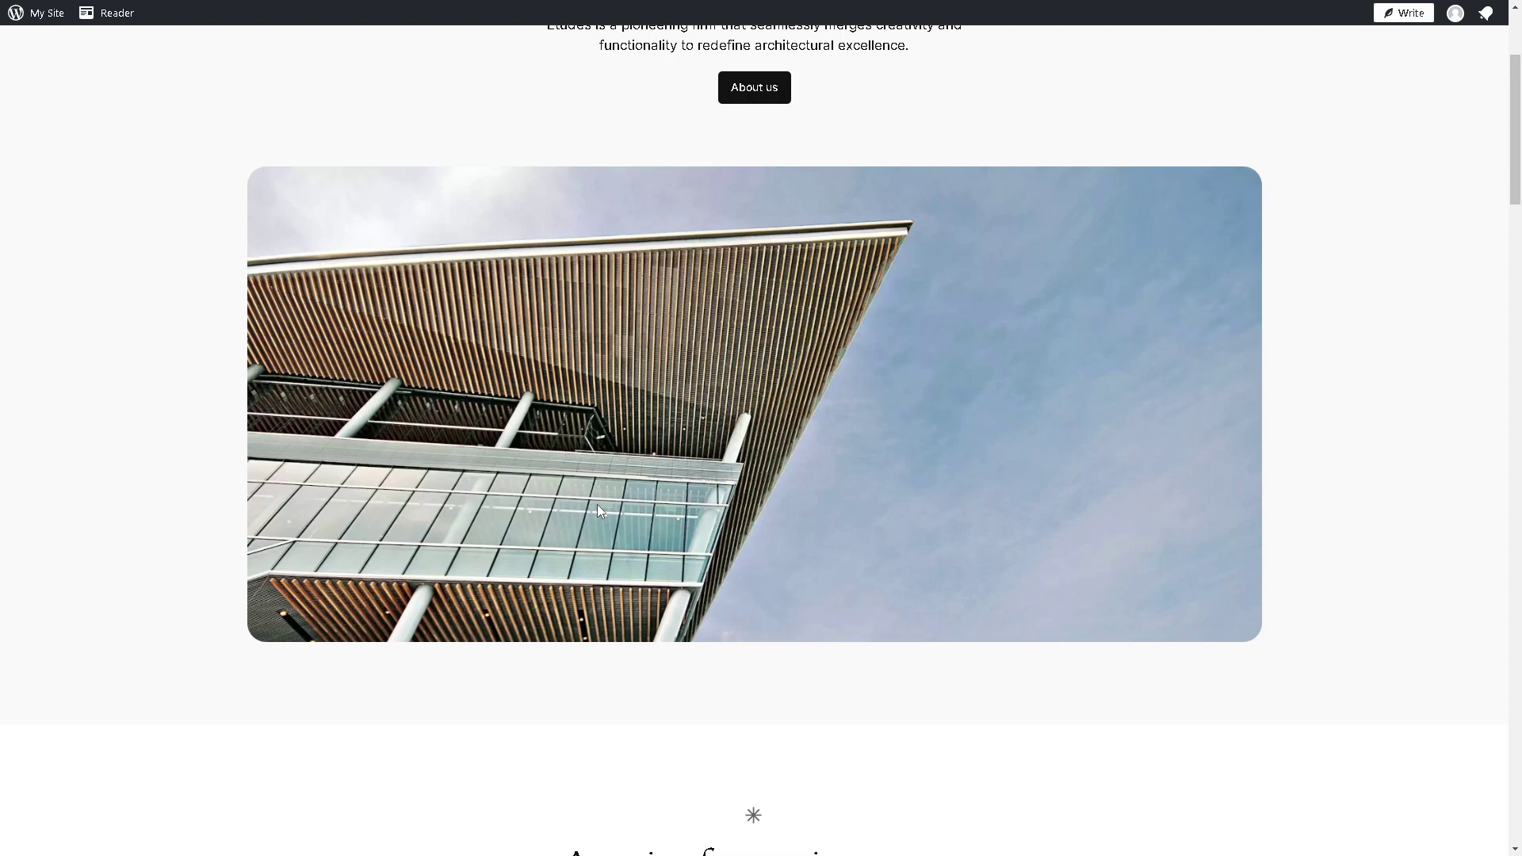
pyautogui.scroll(-2, 600, 511)
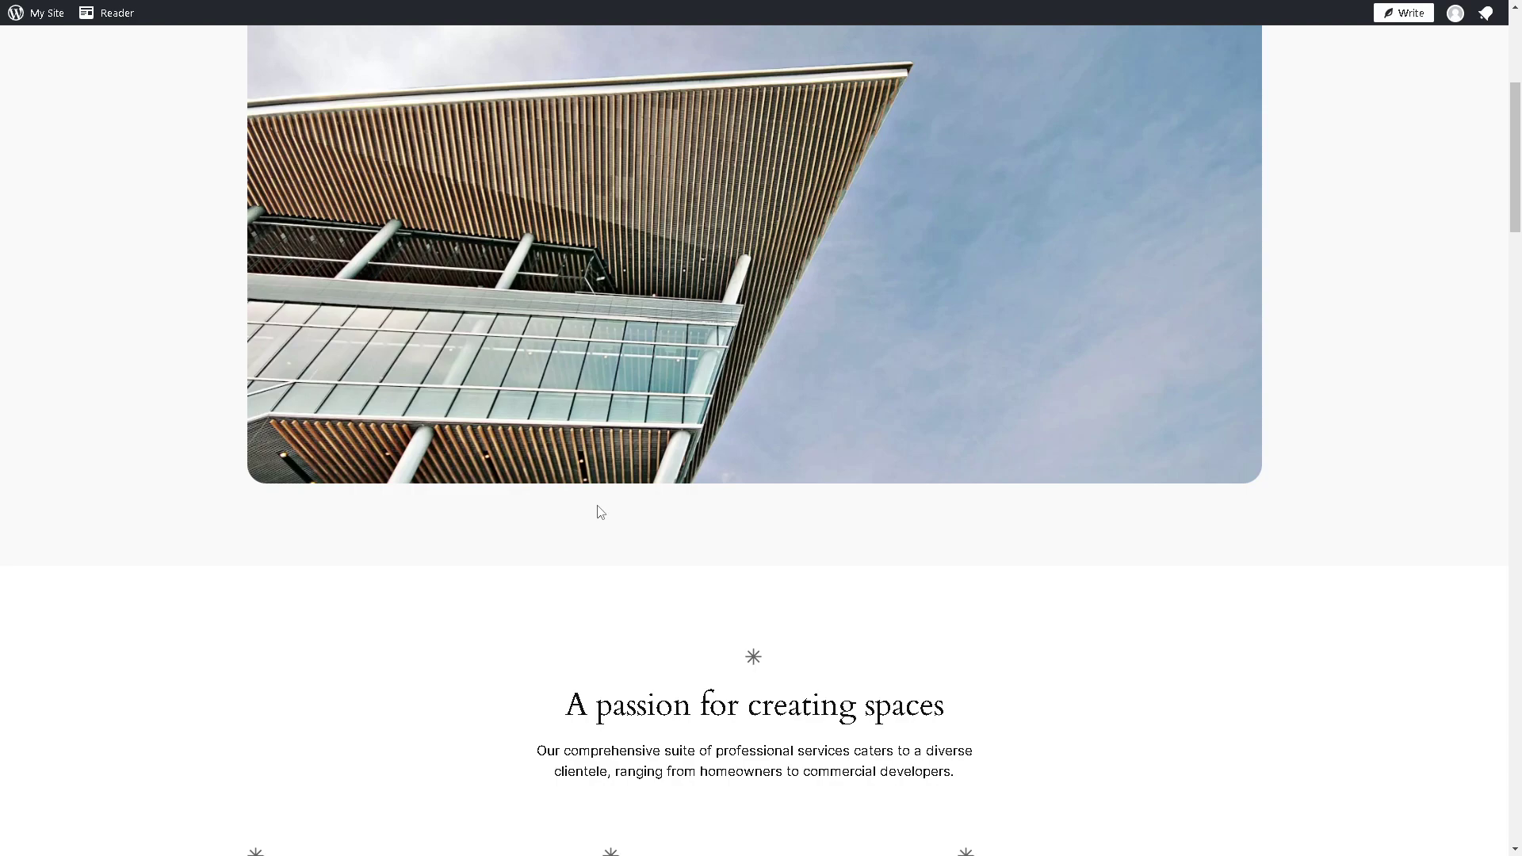
pyautogui.scroll(-2, 600, 512)
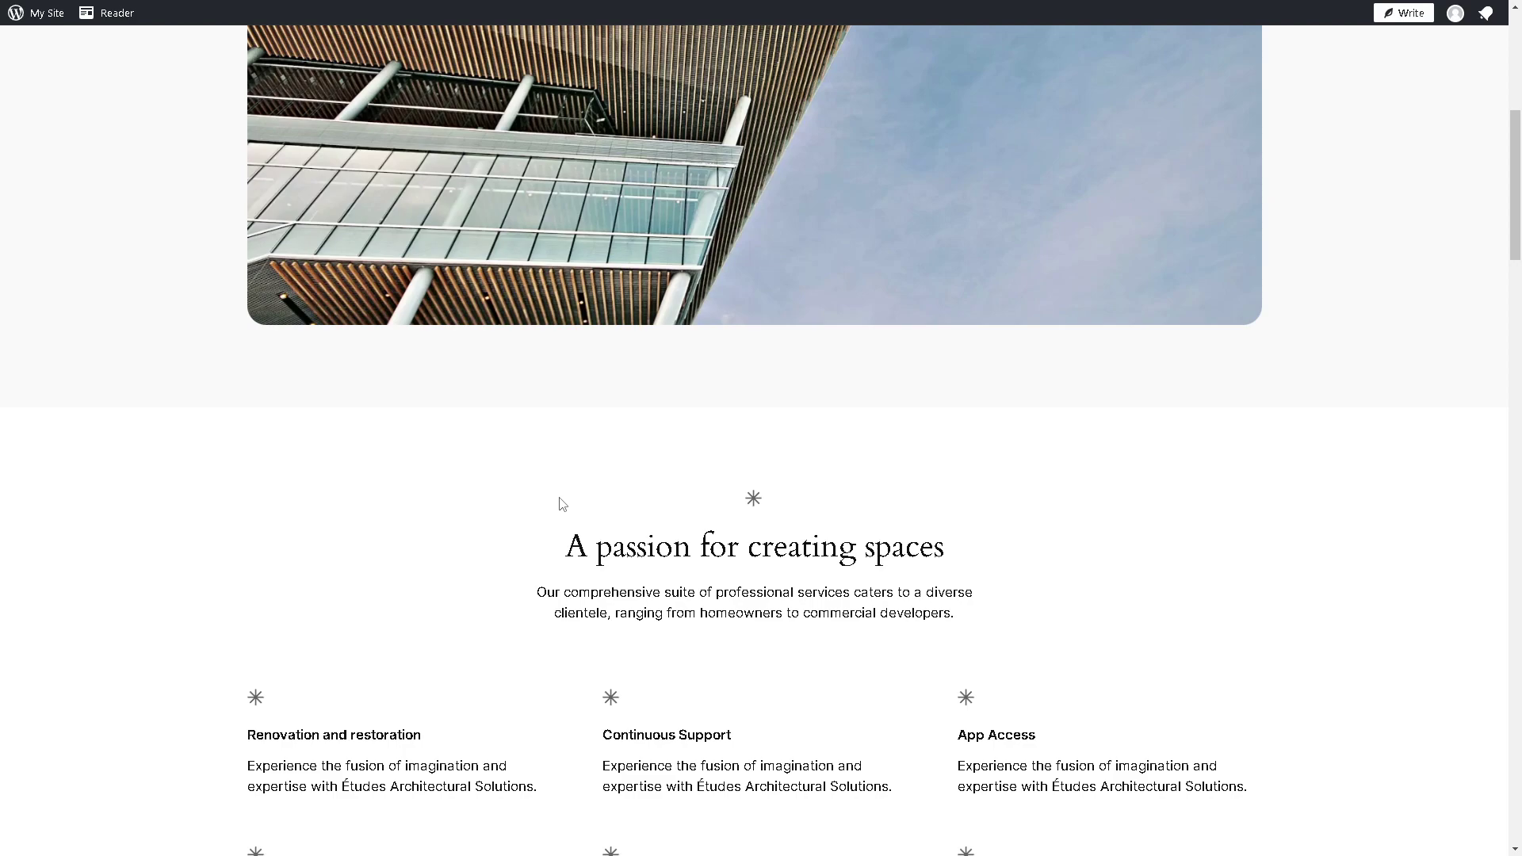
pyautogui.scroll(7, 558, 487)
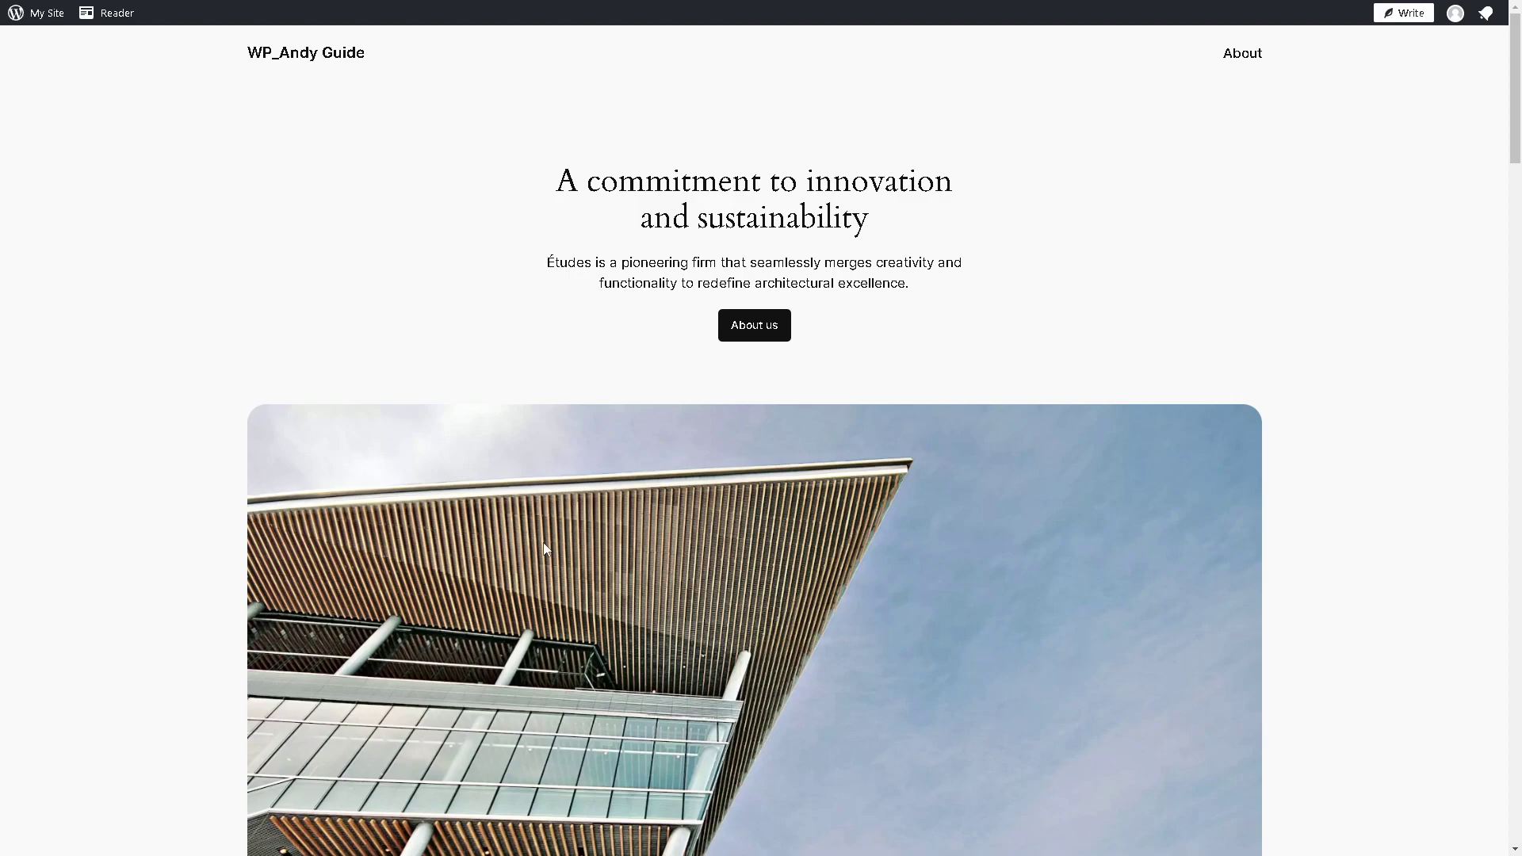
pyautogui.scroll(-2, 544, 547)
pyautogui.scroll(-2, 544, 549)
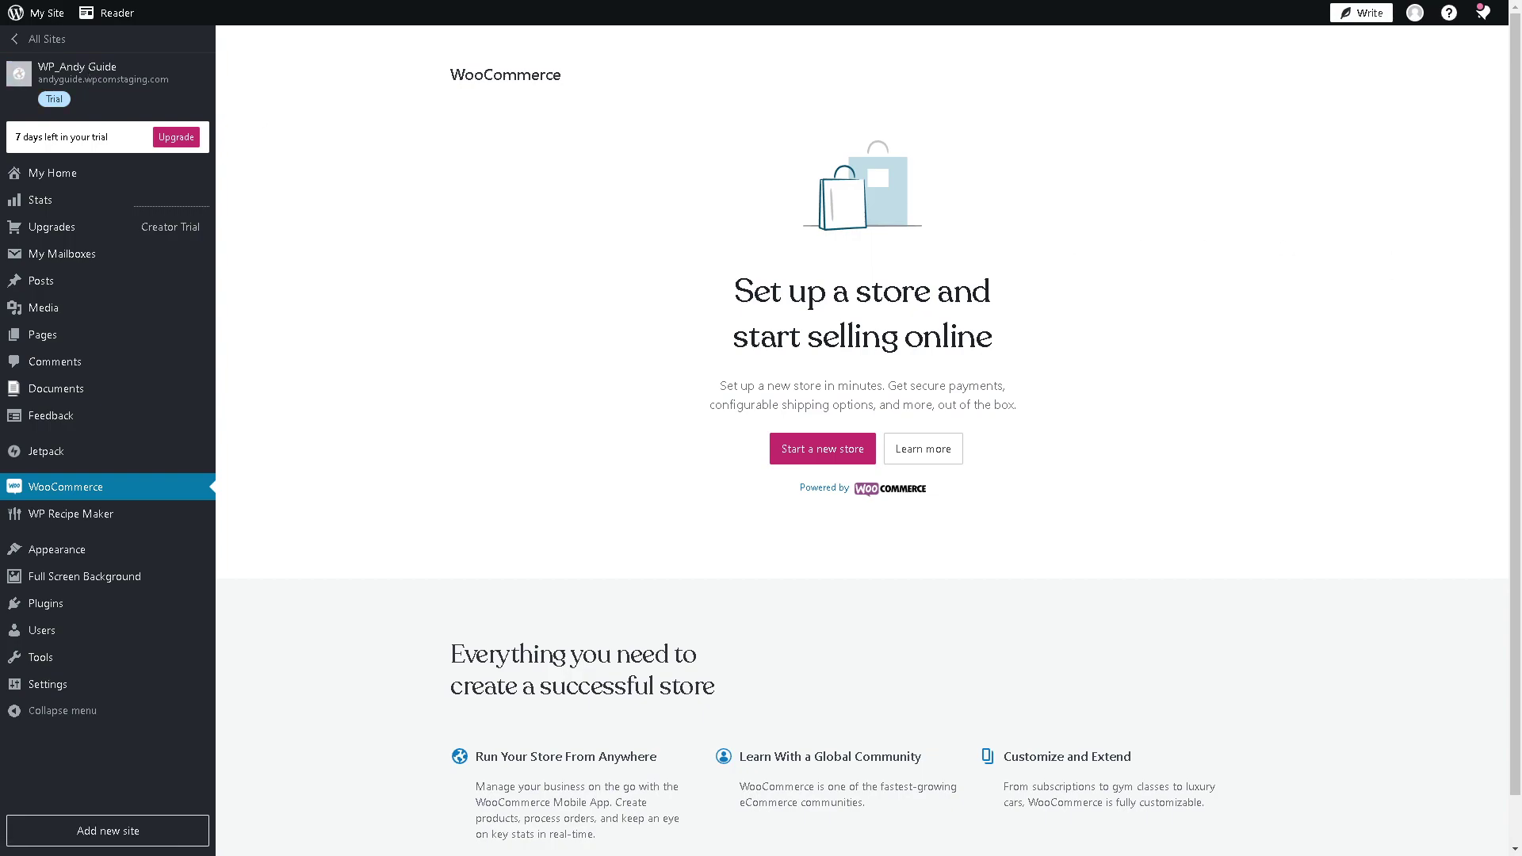
# Step: Preview the WP_Andy Guide site from its dashboard and visit the live site
pyautogui.click(44, 74)
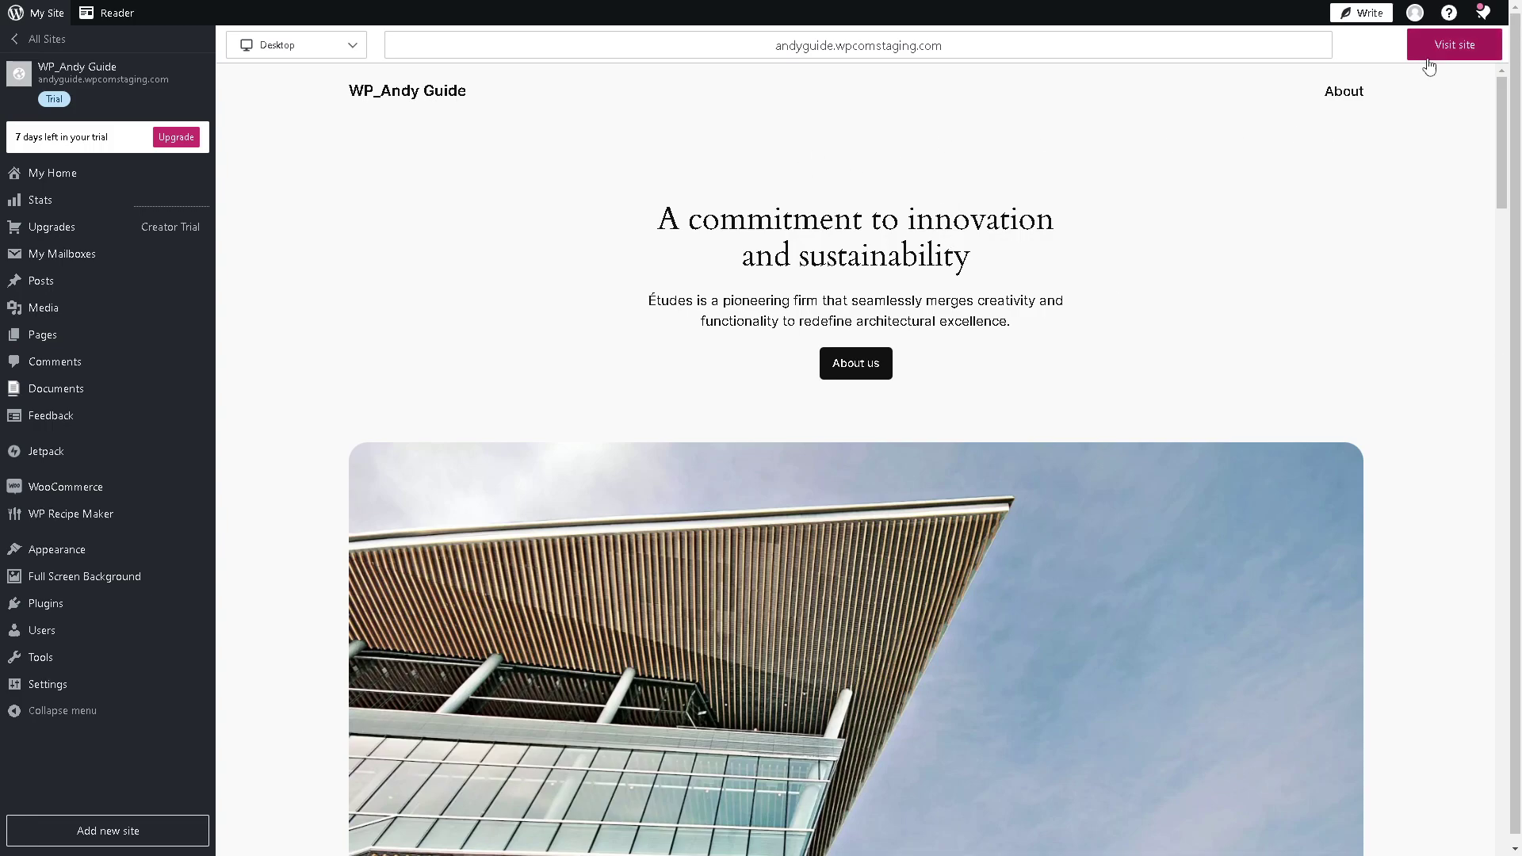
pyautogui.click(1451, 49)
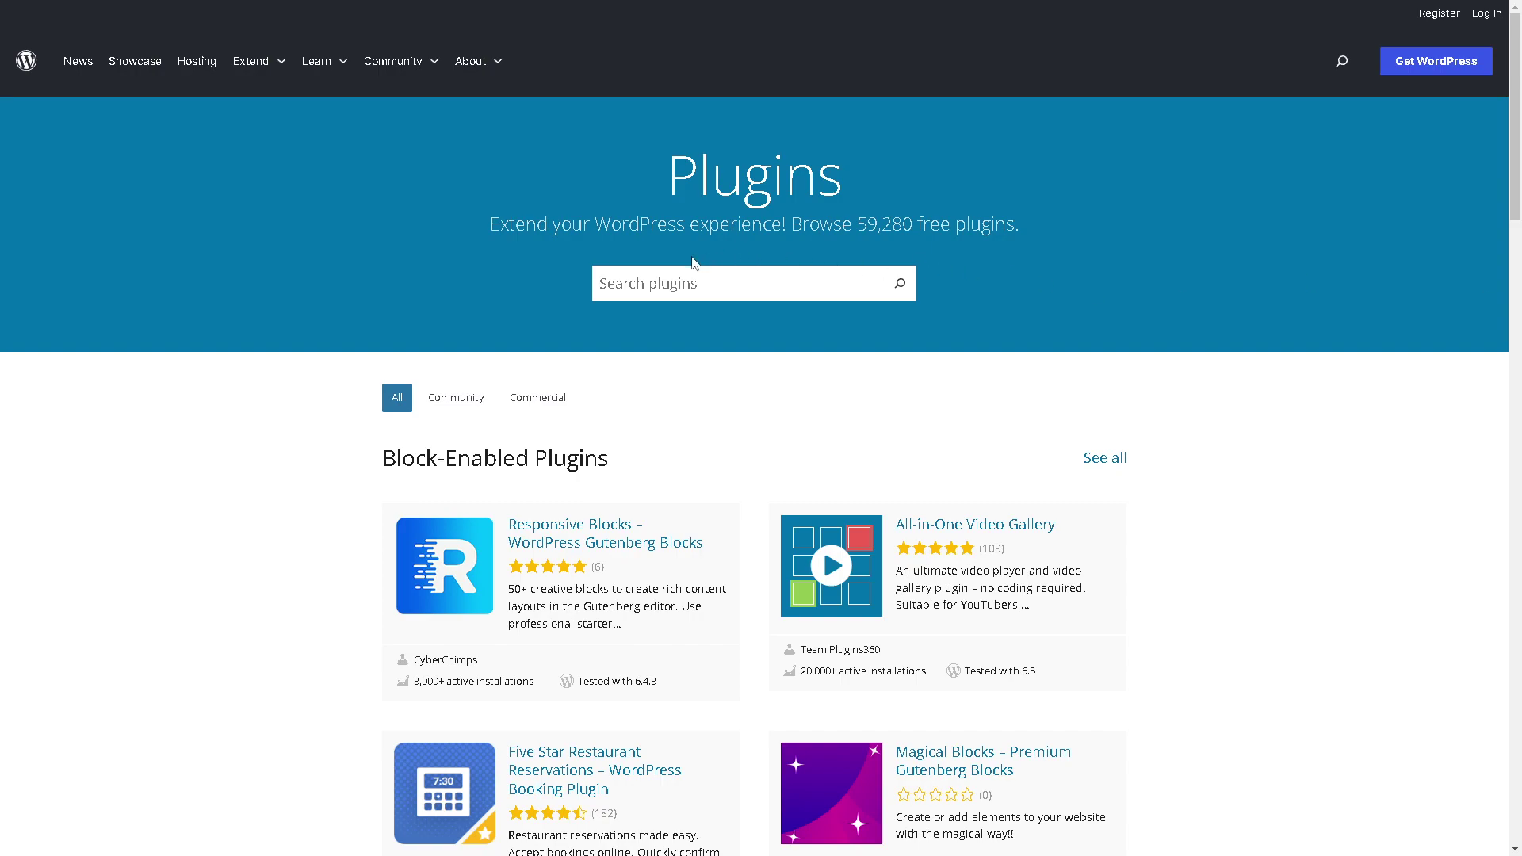
# Step: Search the WordPress.org plugin directory for "start maintenance" and open the Coming Soon Maintenance Mode plugin
pyautogui.click(693, 278)
pyautogui.write('start maintenance')
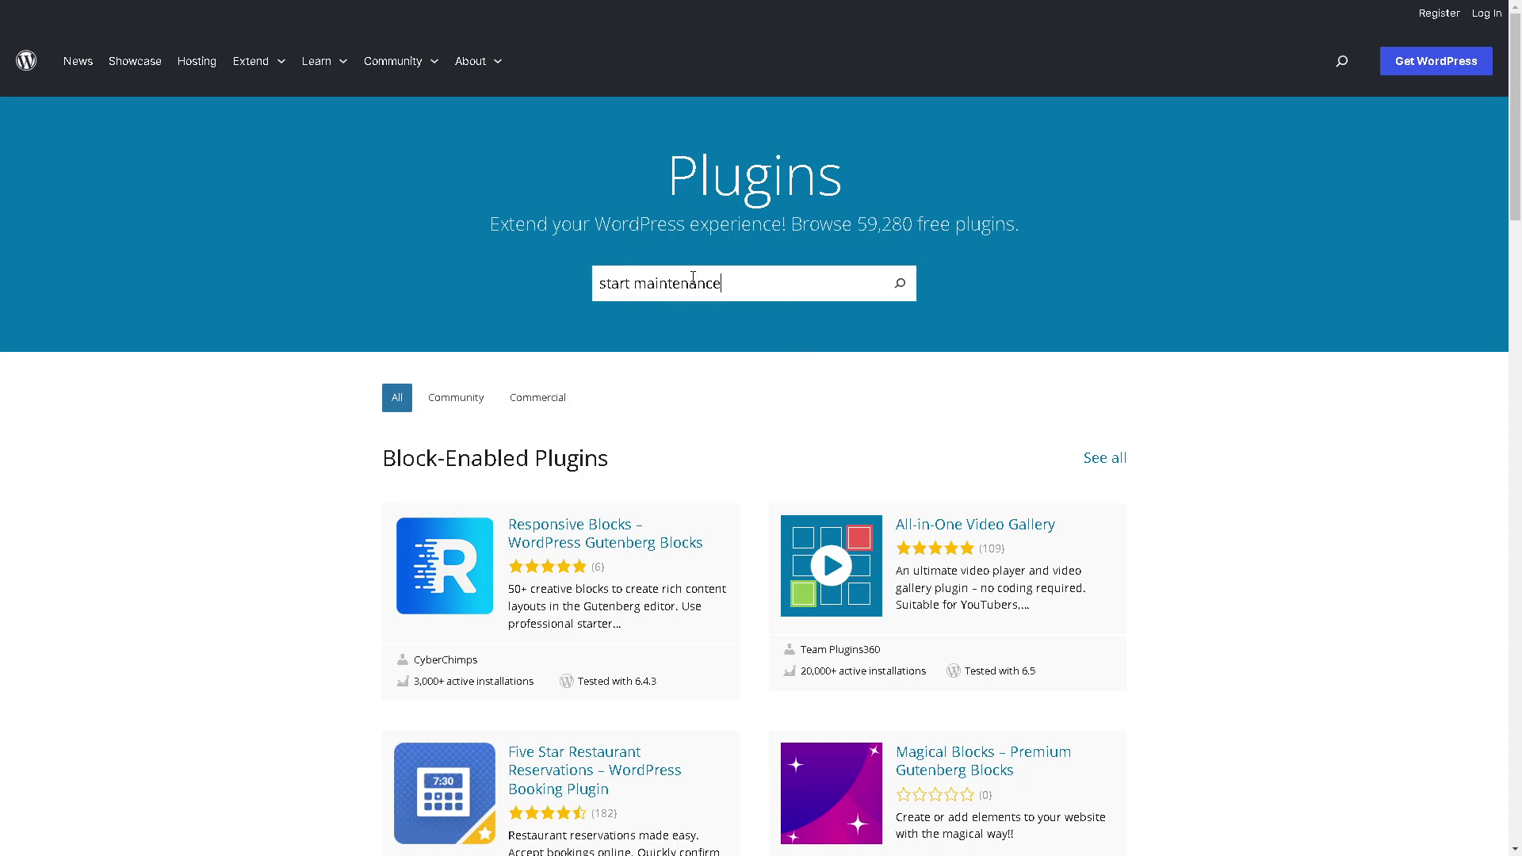
pyautogui.click(899, 283)
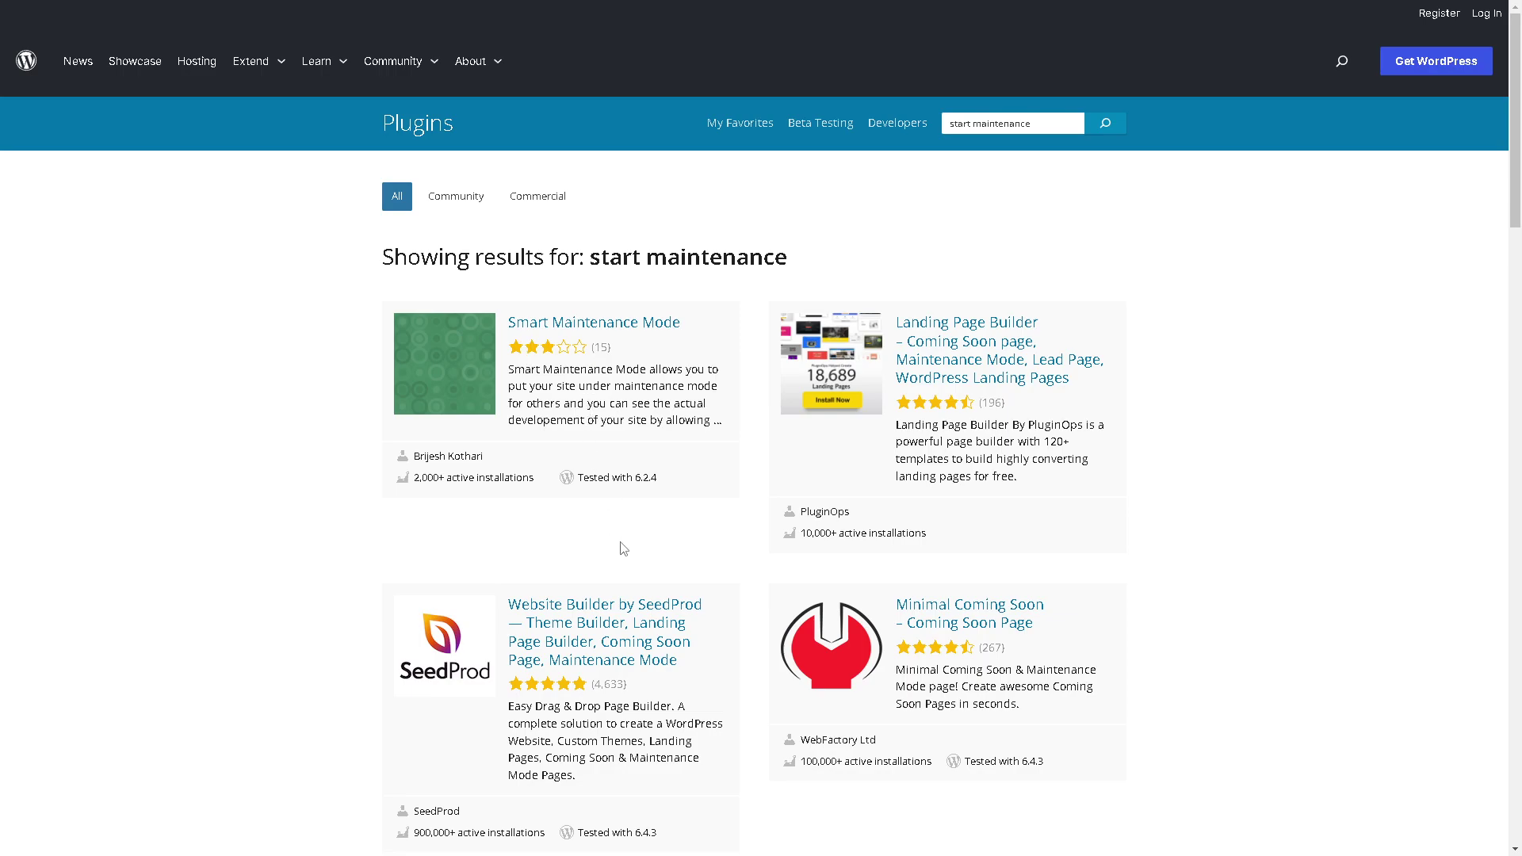
pyautogui.scroll(-3, 1038, 587)
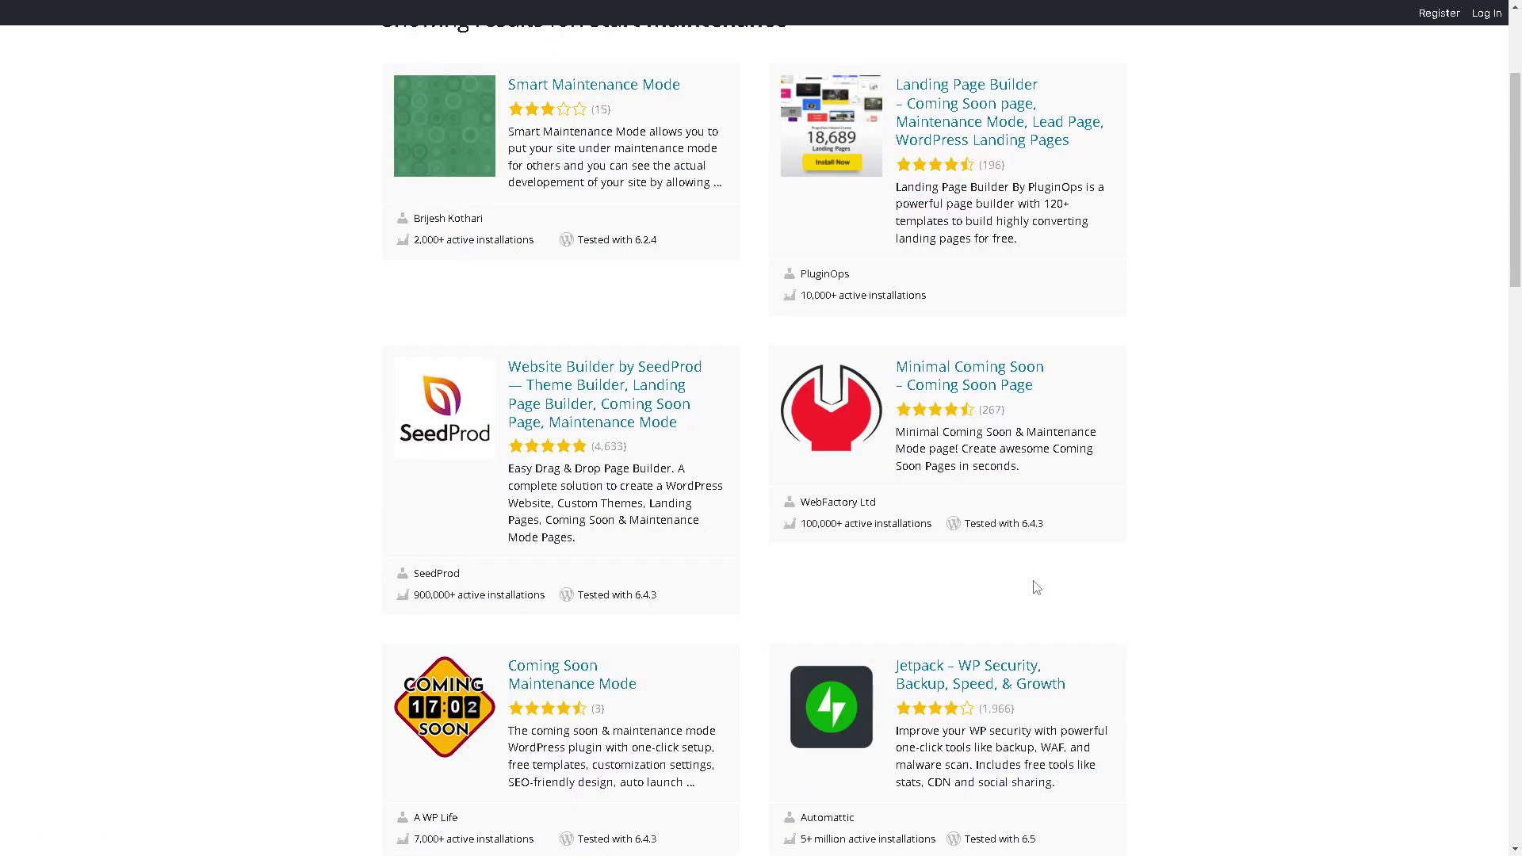
pyautogui.scroll(-1, 1038, 586)
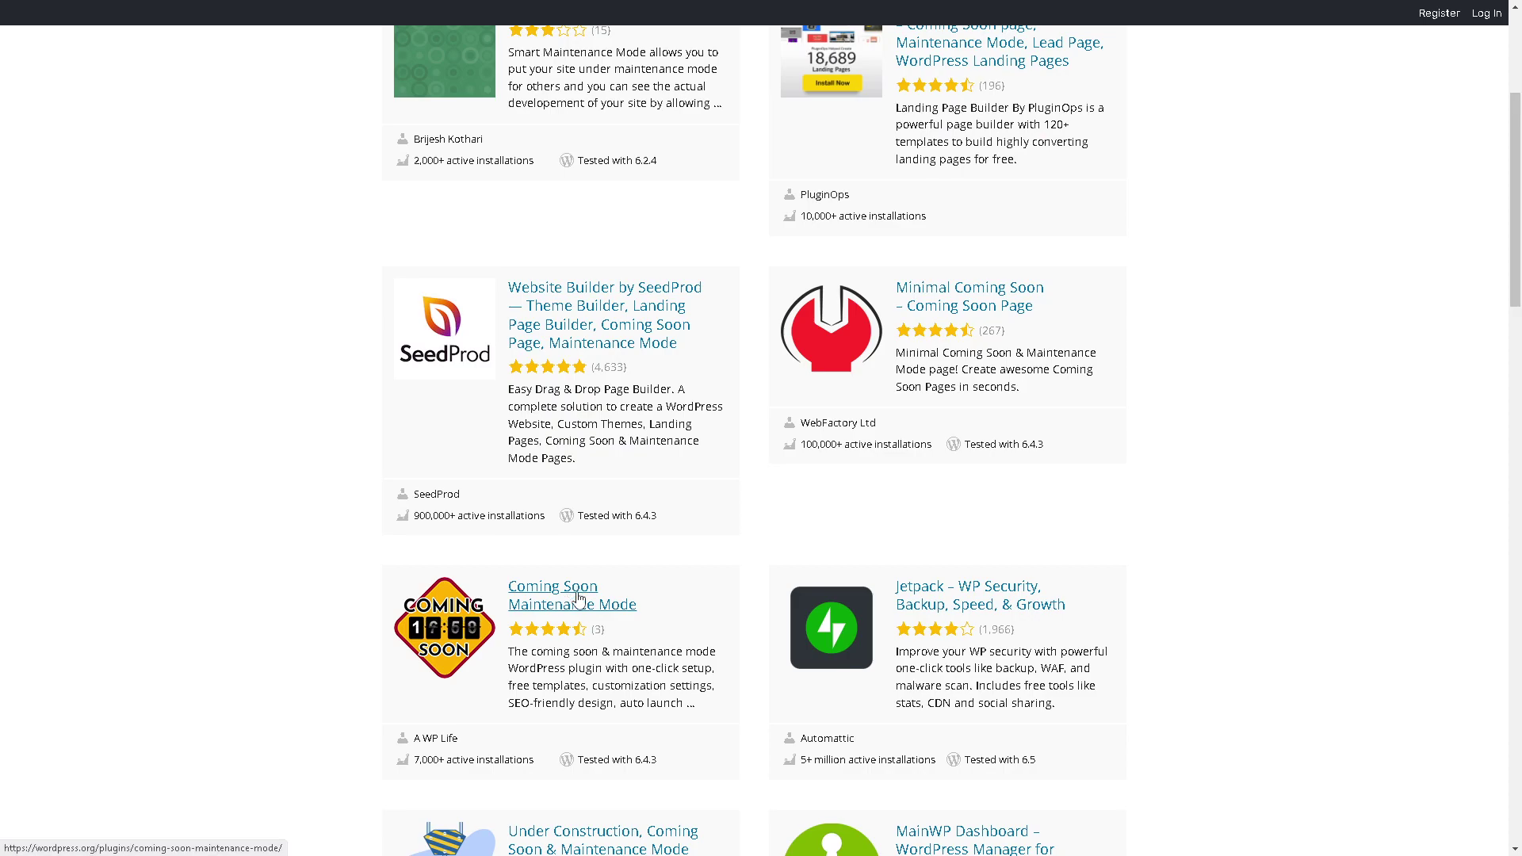
pyautogui.click(544, 599)
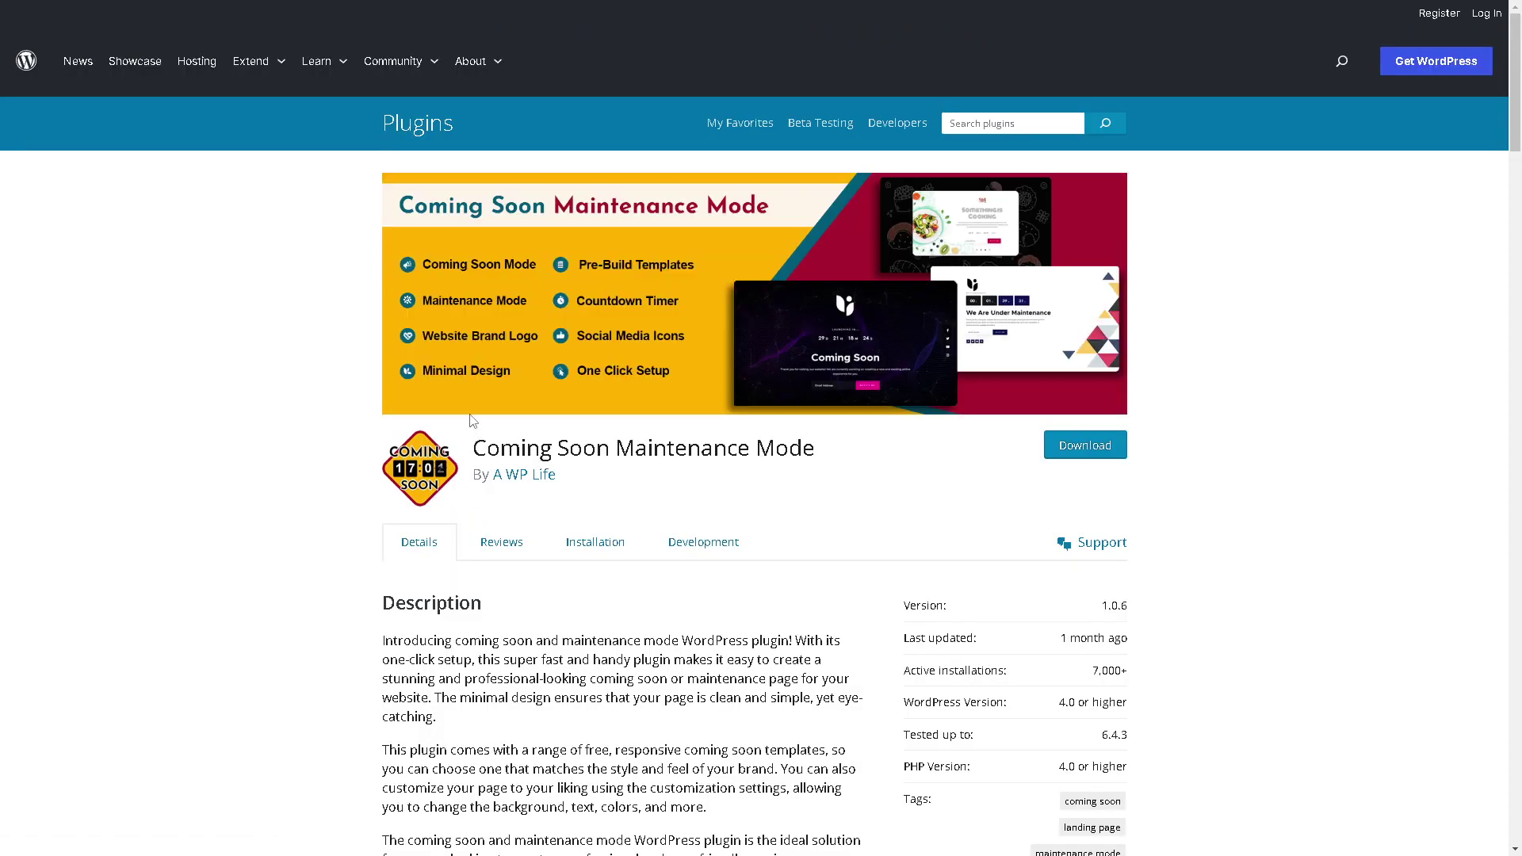
# Step: Examine the Coming Soon Maintenance Mode plugin's description, reviews, installation instructions and development changelog
pyautogui.scroll(-1, 403, 472)
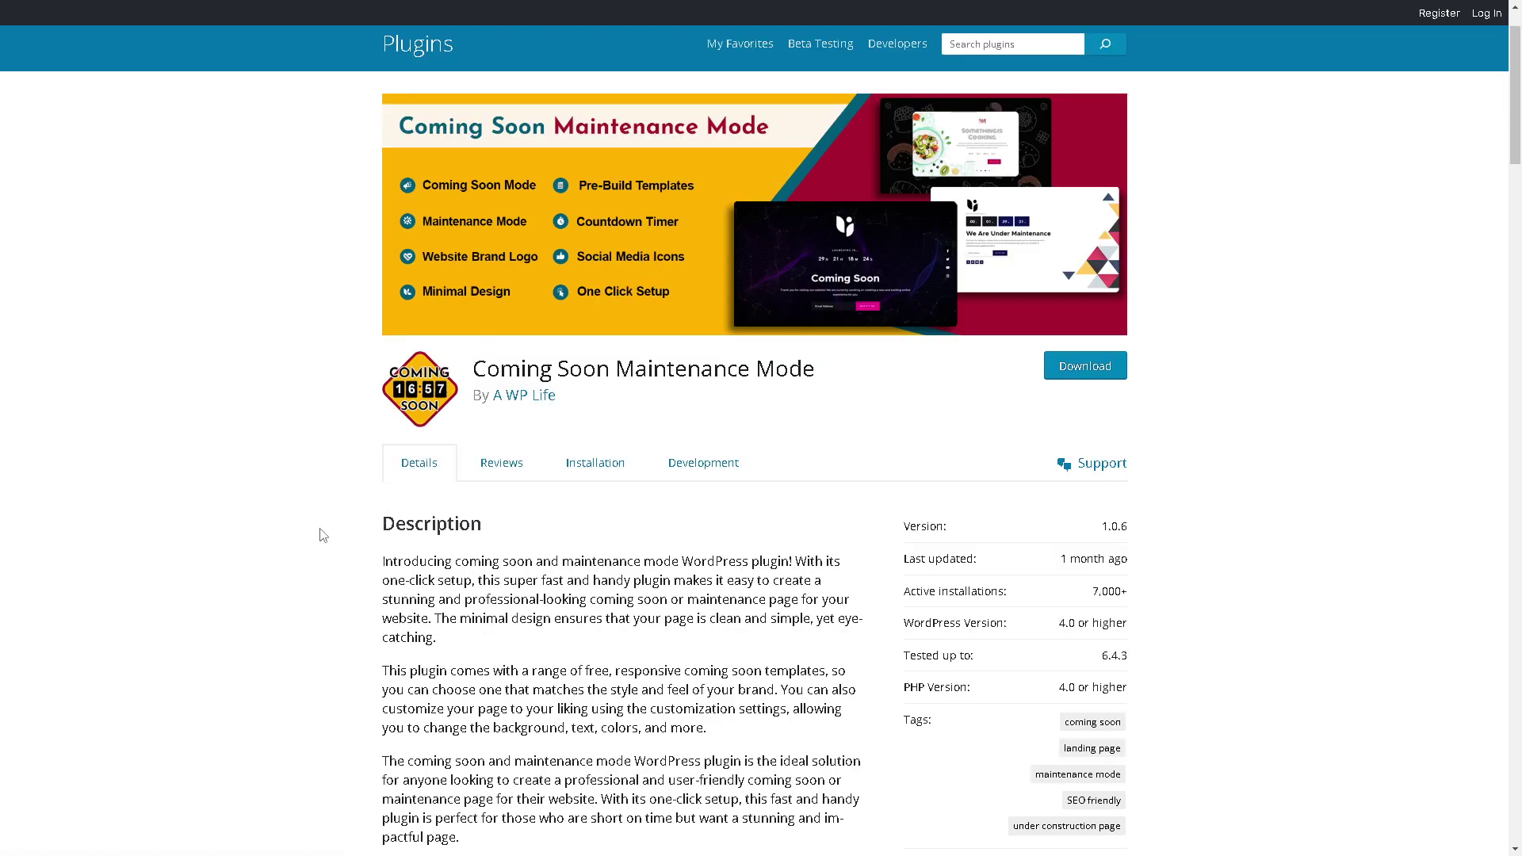
pyautogui.scroll(-1, 472, 576)
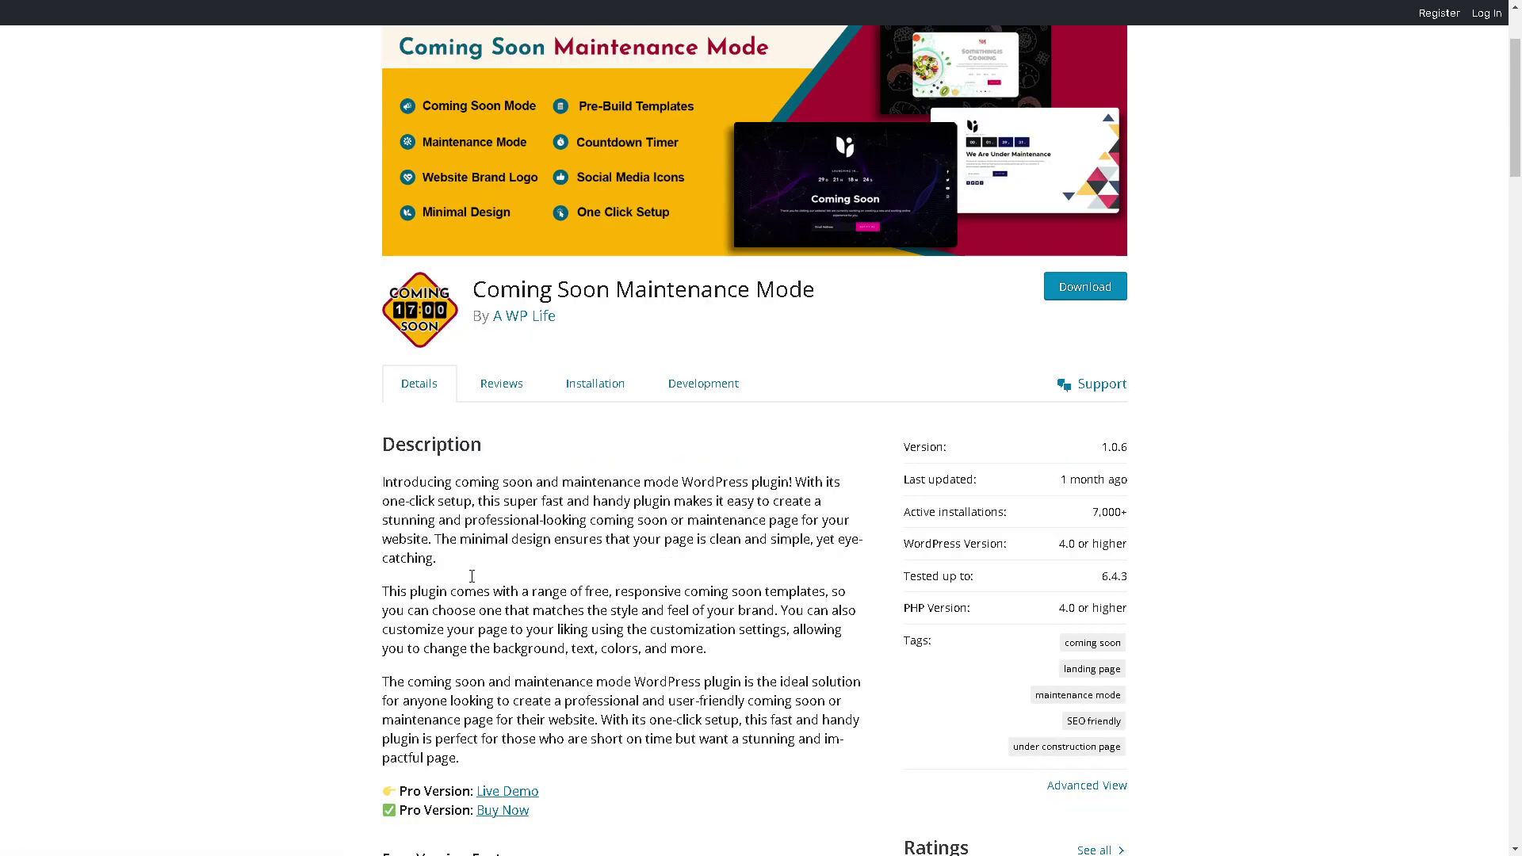
pyautogui.scroll(-1, 471, 577)
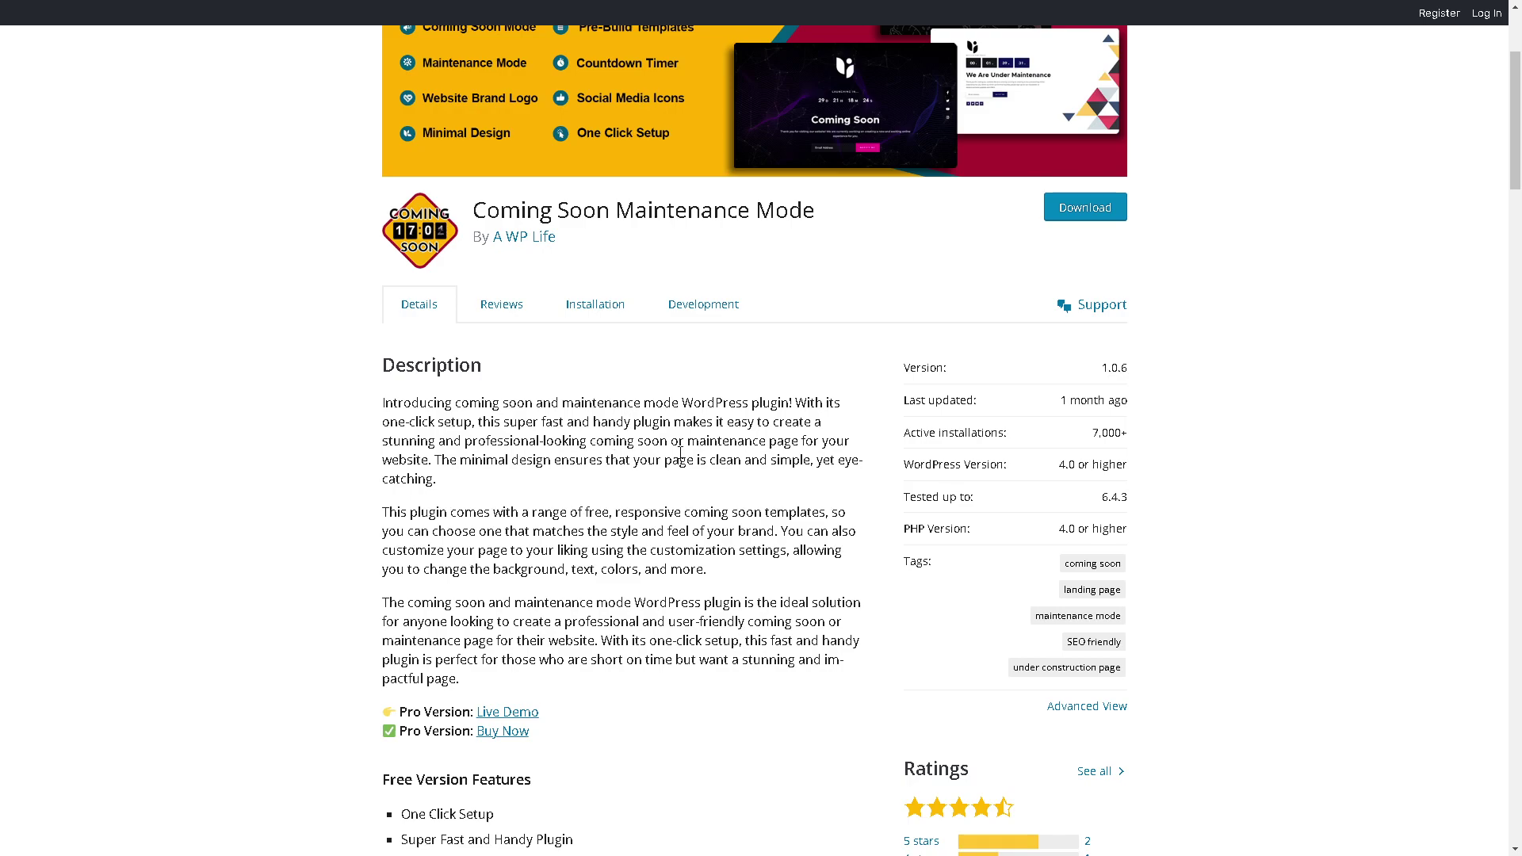
pyautogui.scroll(3, 680, 454)
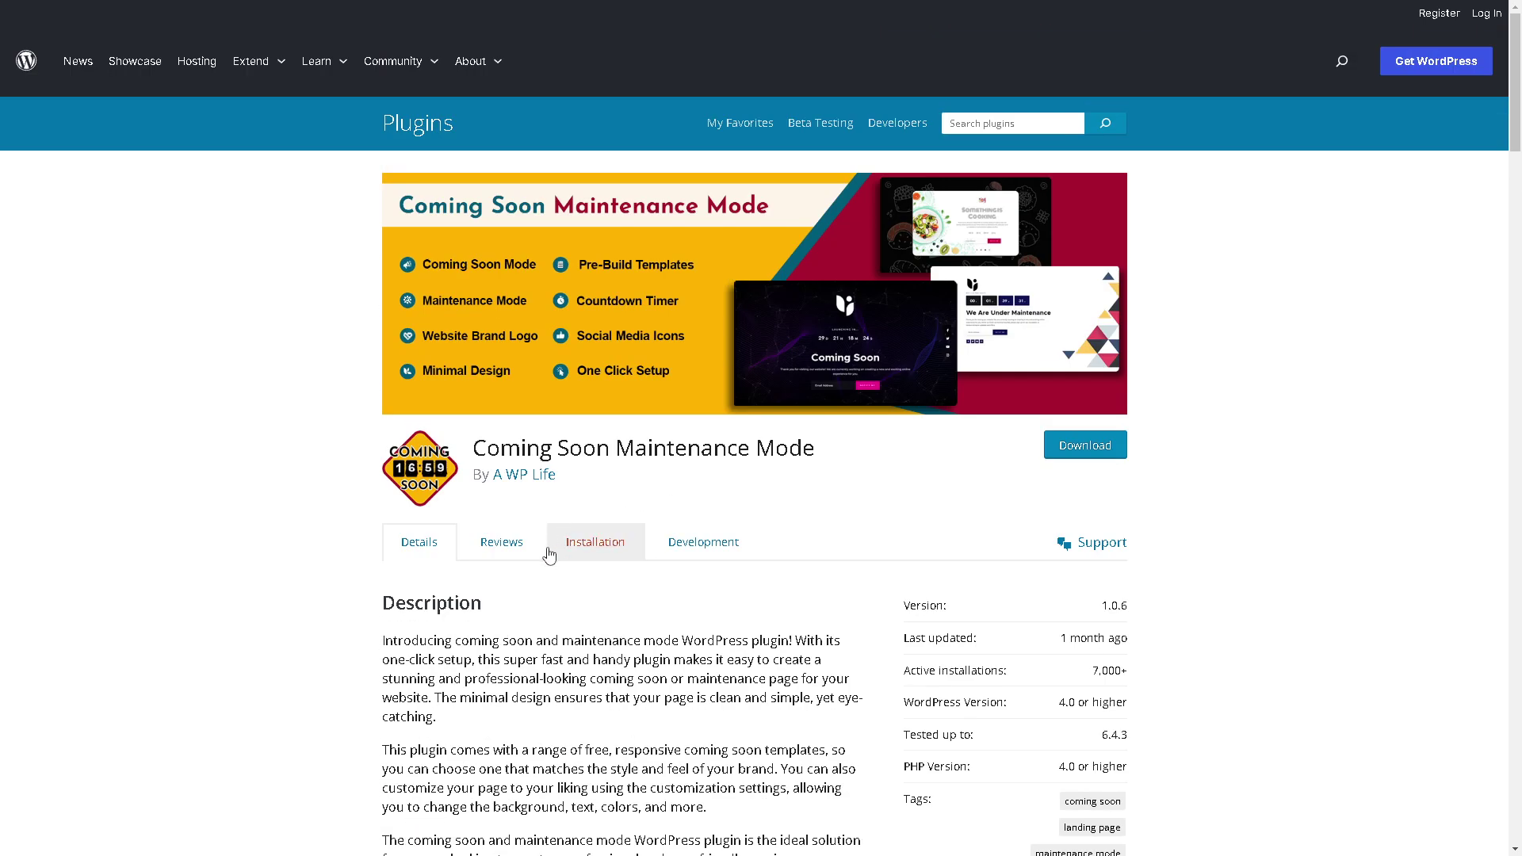
pyautogui.click(499, 543)
pyautogui.scroll(-1, 349, 498)
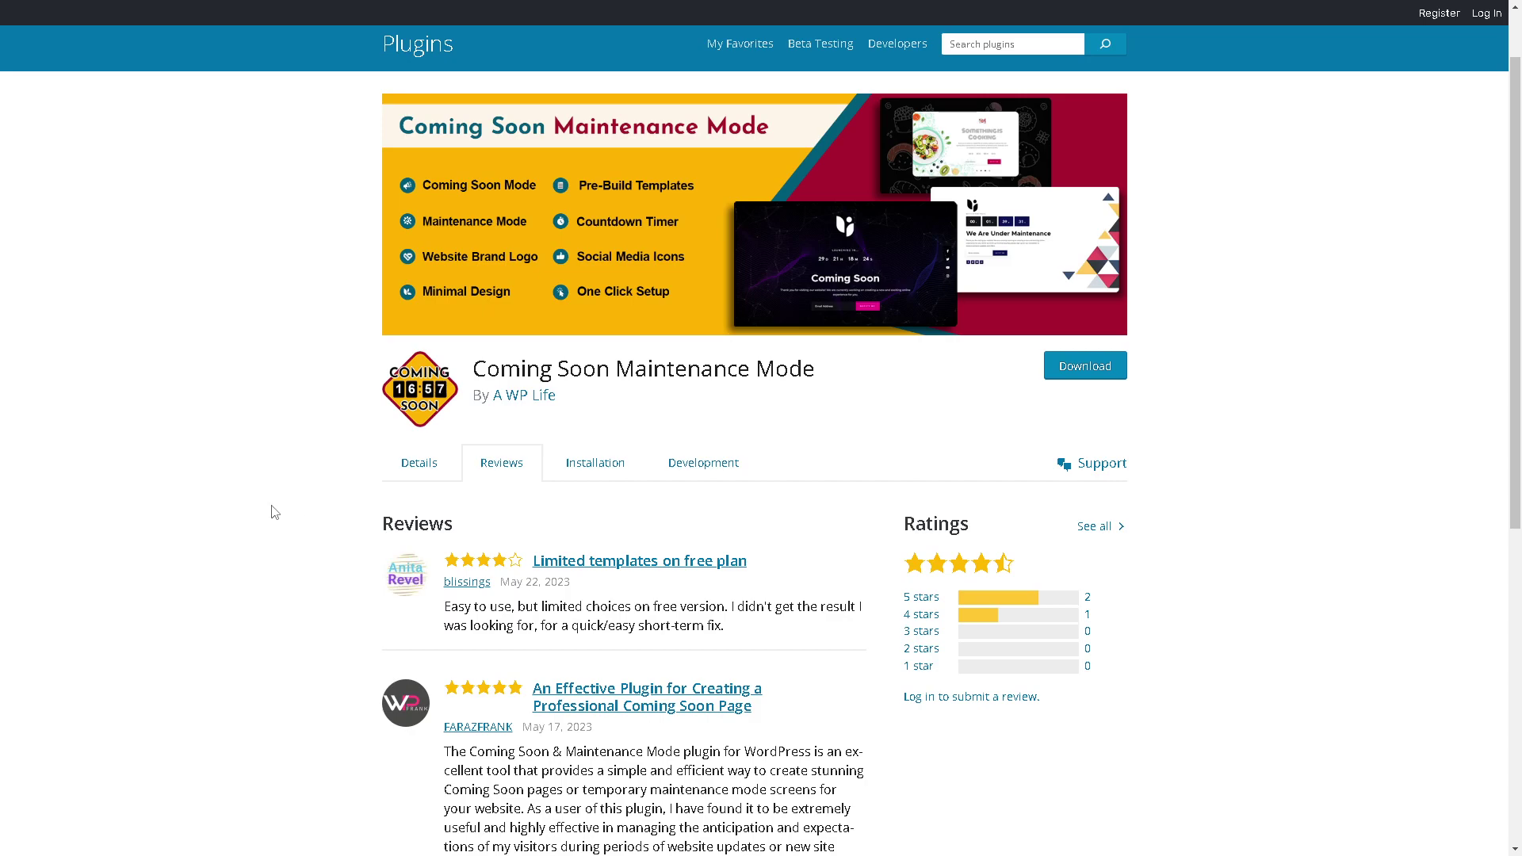
pyautogui.scroll(-2, 262, 517)
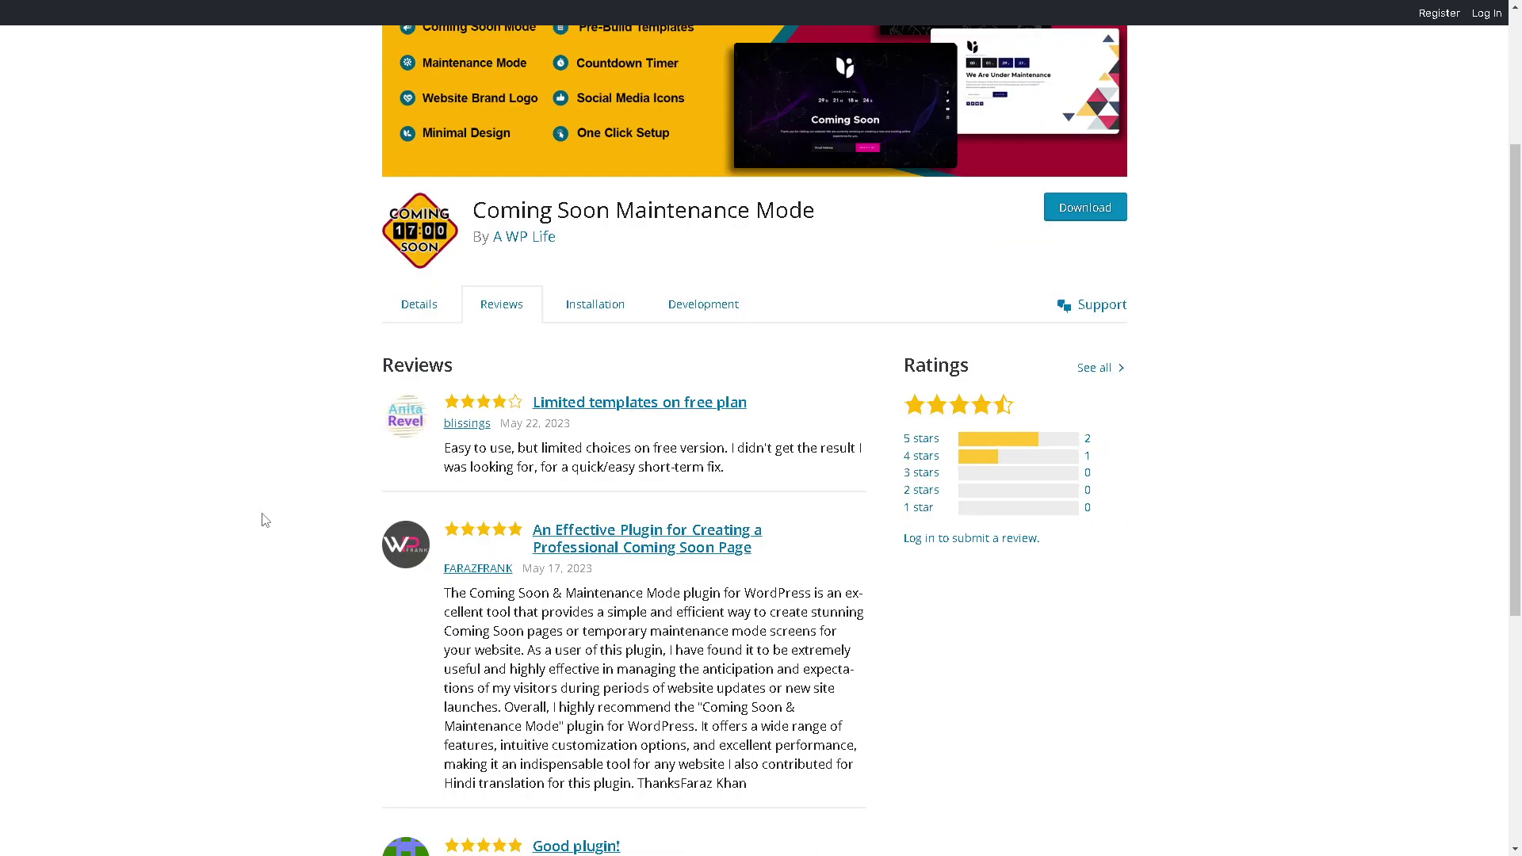
pyautogui.click(606, 313)
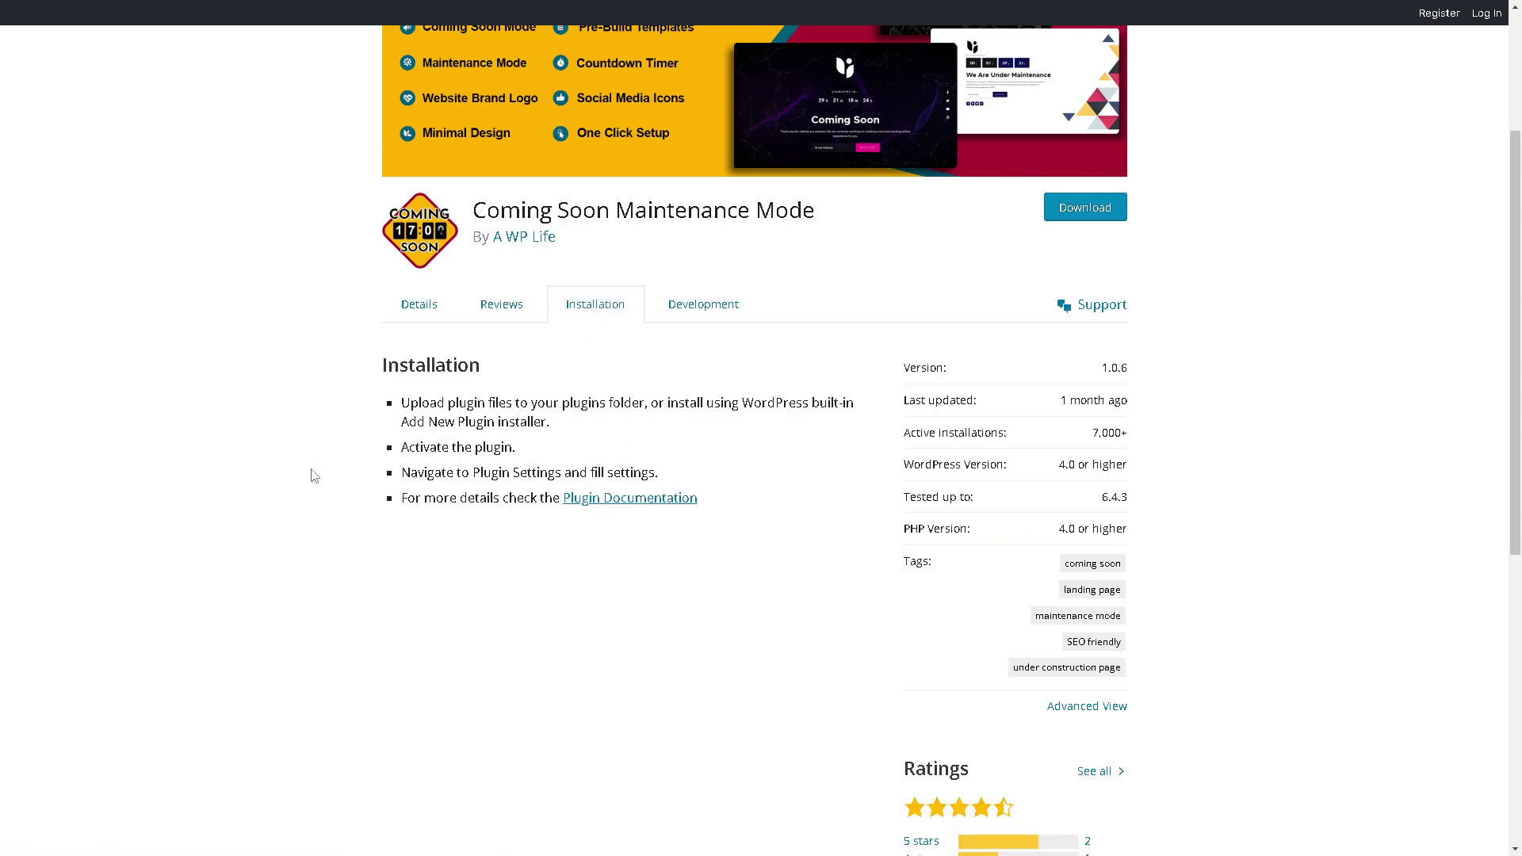
pyautogui.click(708, 313)
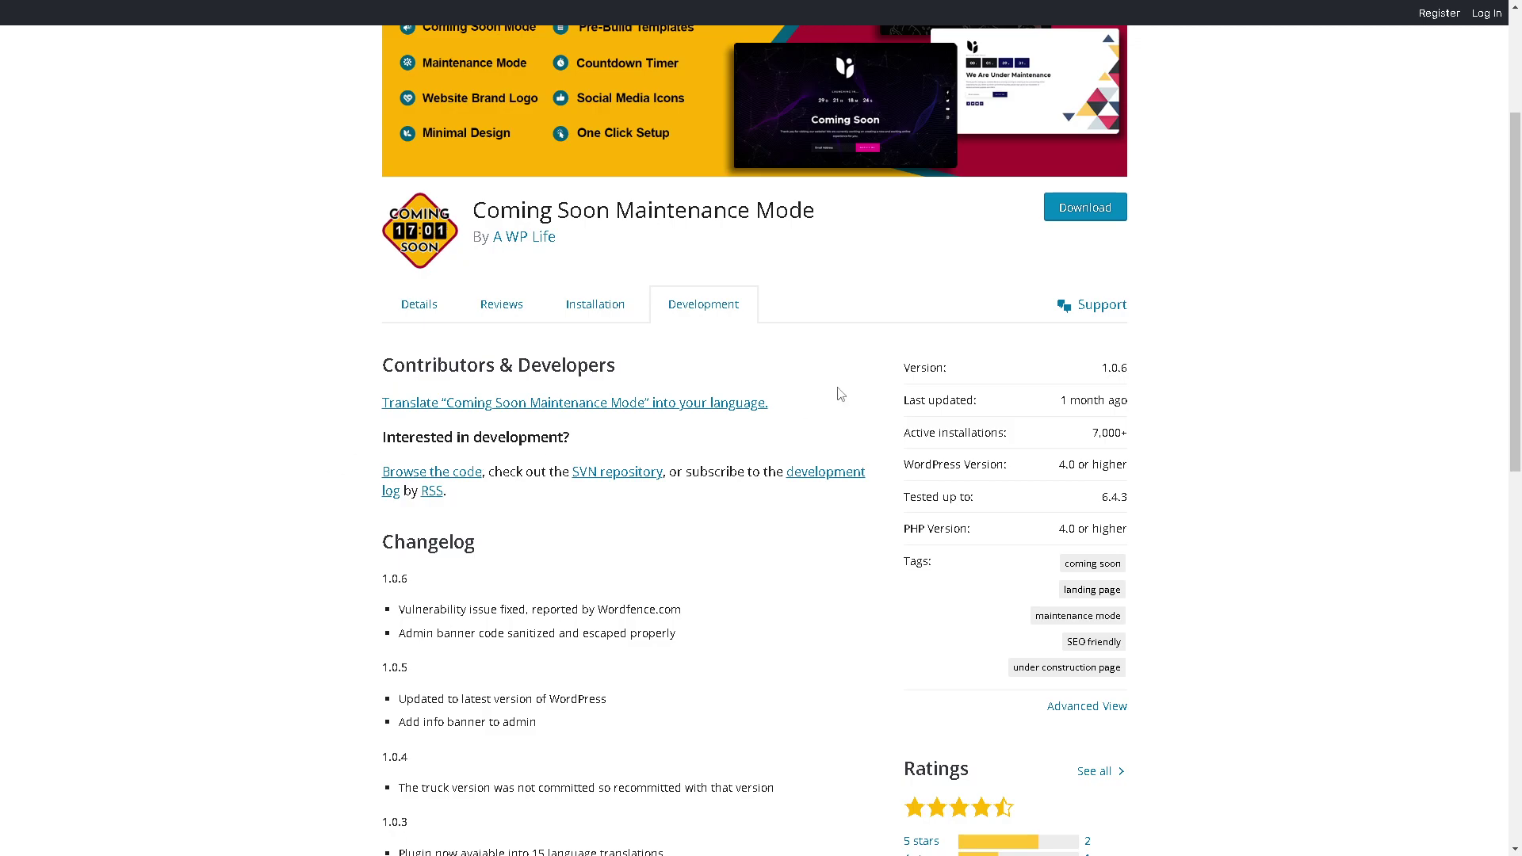
pyautogui.scroll(1, 970, 308)
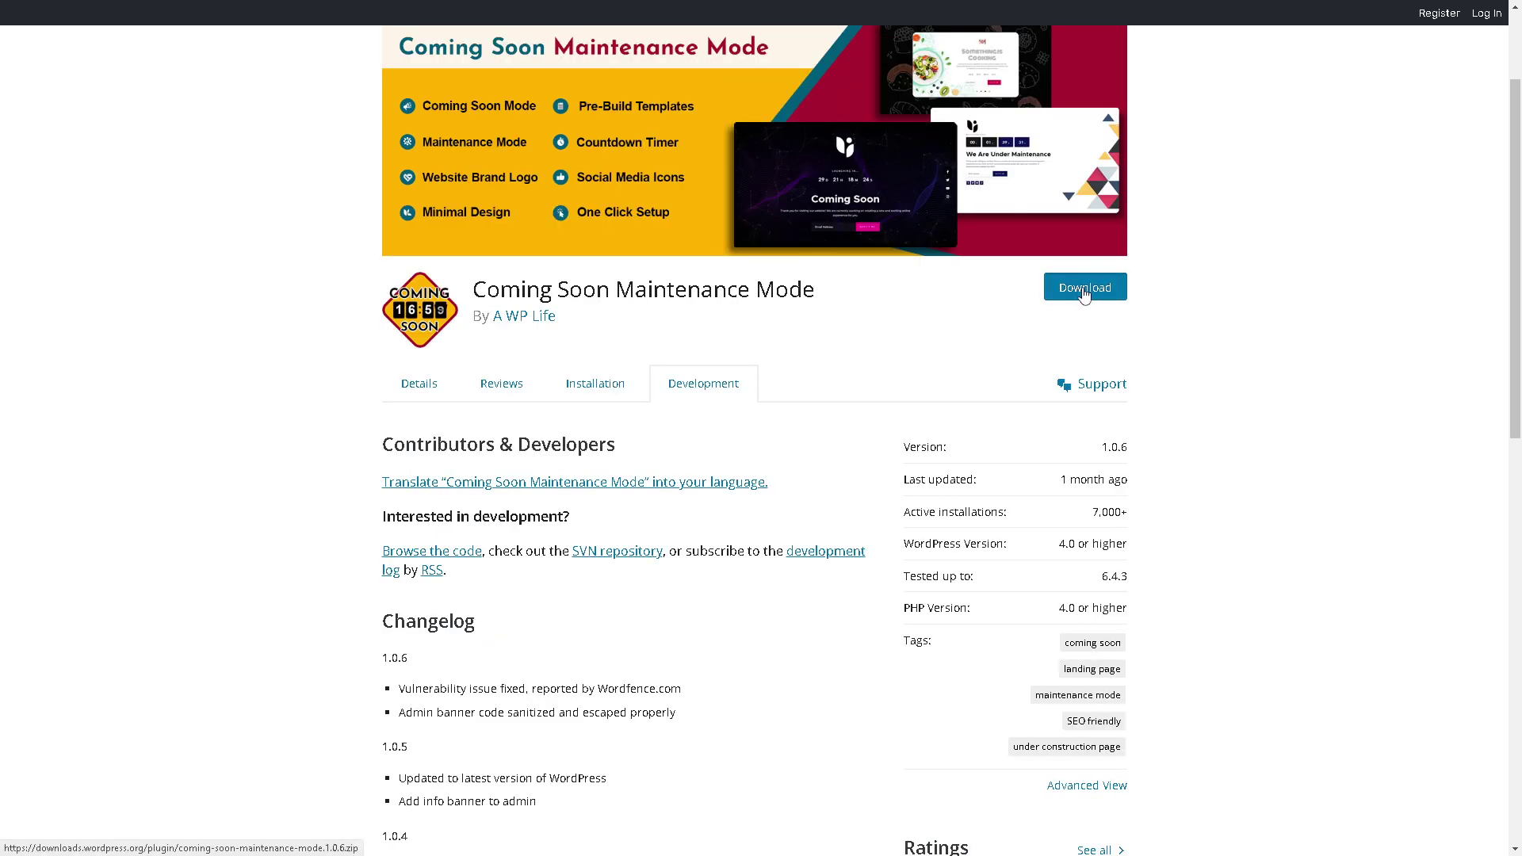
pyautogui.moveTo(1085, 295); pyautogui.dragTo(1518, 507)
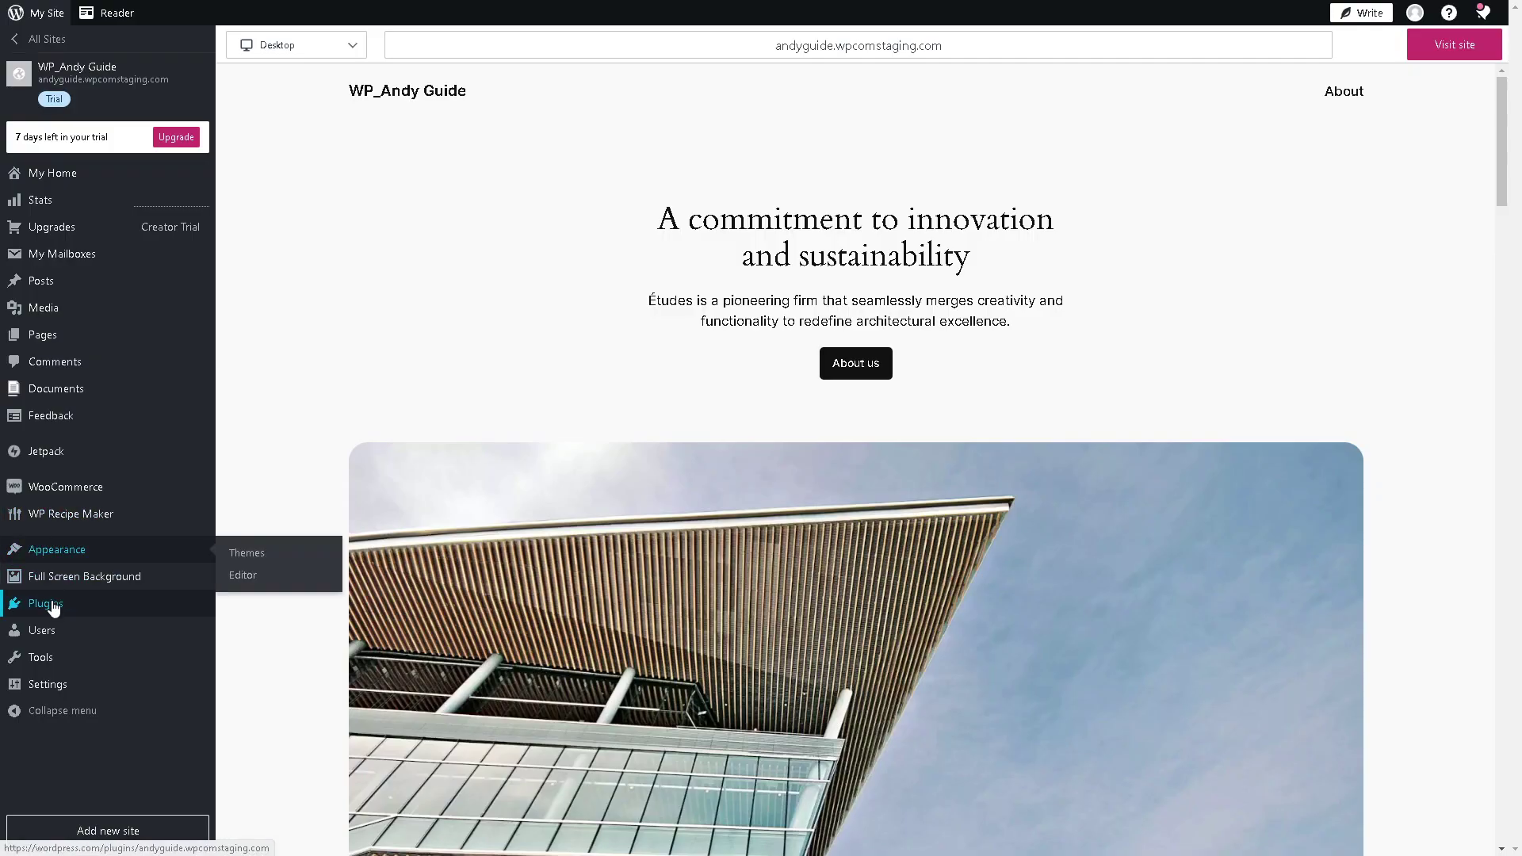
# Step: Return to the WP_Andy Guide dashboard, open the page for adding new plugins and search for "maintenance"
pyautogui.moveTo(54, 616)
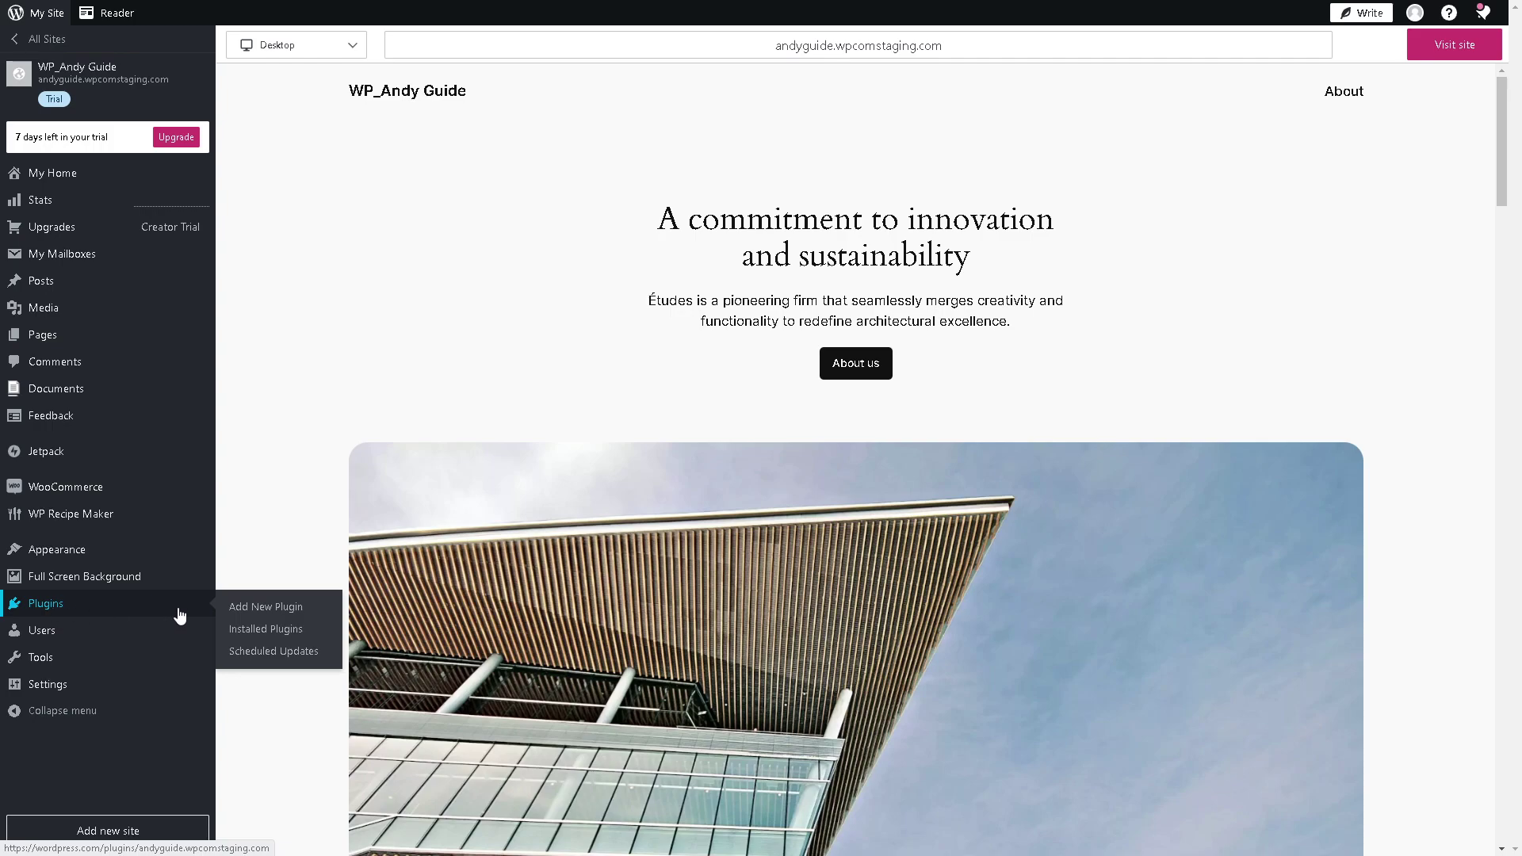
pyautogui.click(263, 605)
pyautogui.click(842, 197)
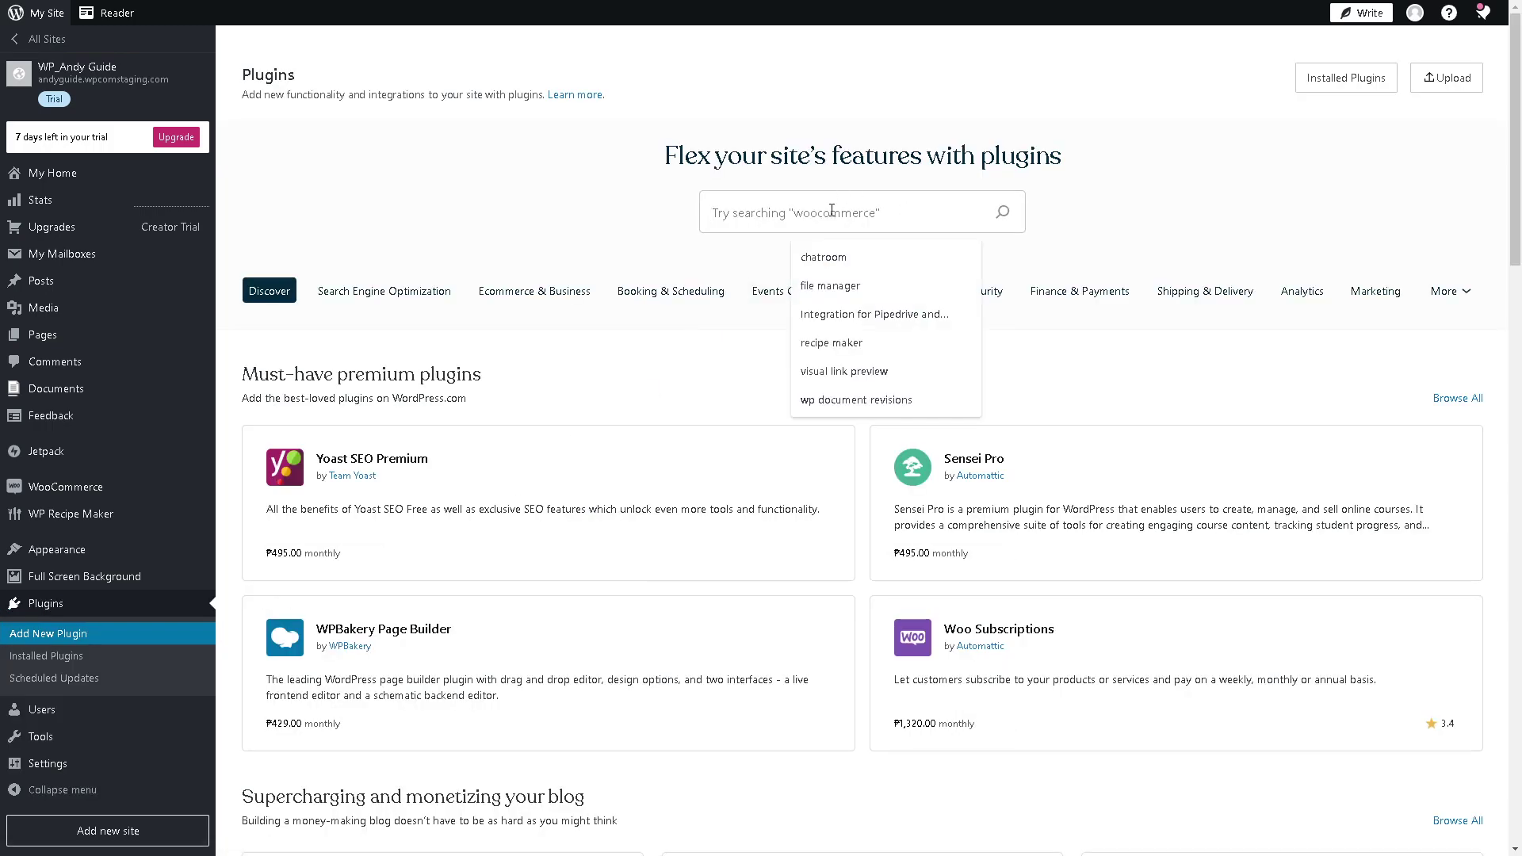
pyautogui.write('smart')
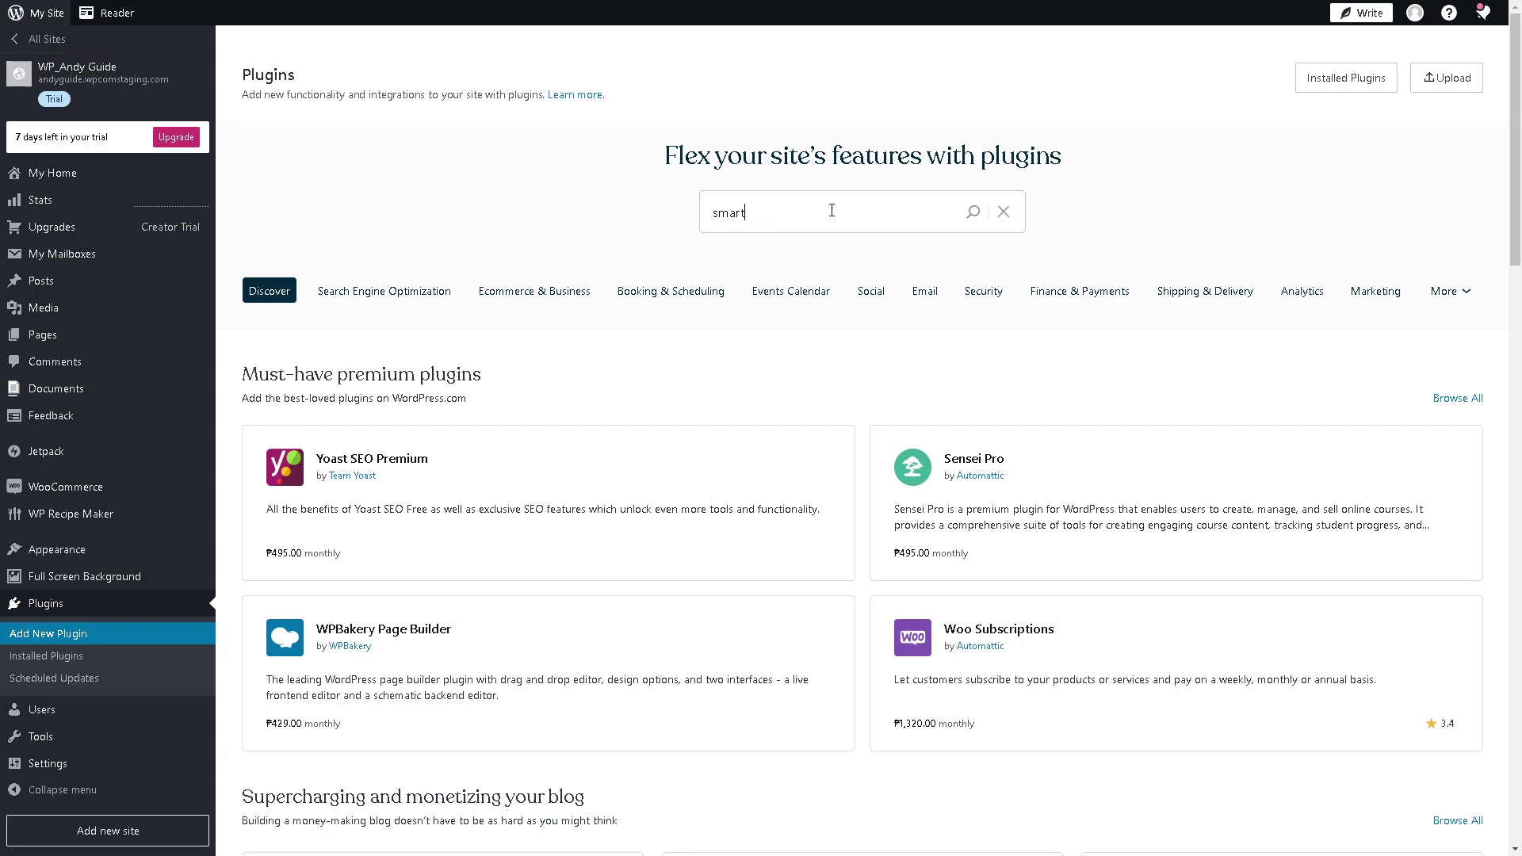
pyautogui.press('BackSpace')
pyautogui.press('BackSpace')
pyautogui.write('maintenace')
pyautogui.press('Return')
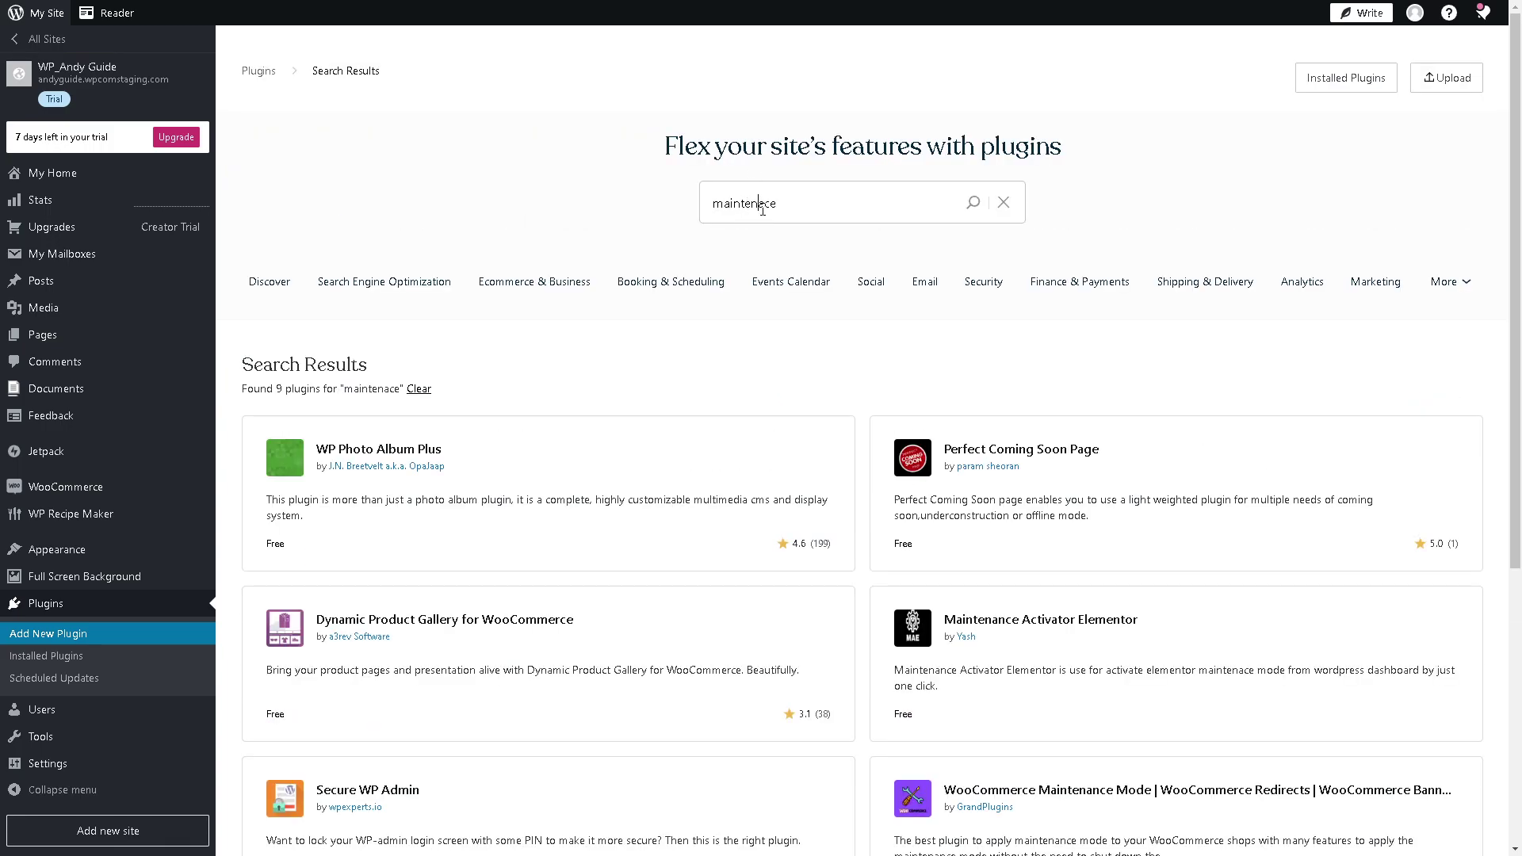
pyautogui.click(767, 203)
pyautogui.write('n')
pyautogui.scroll(-2, 764, 217)
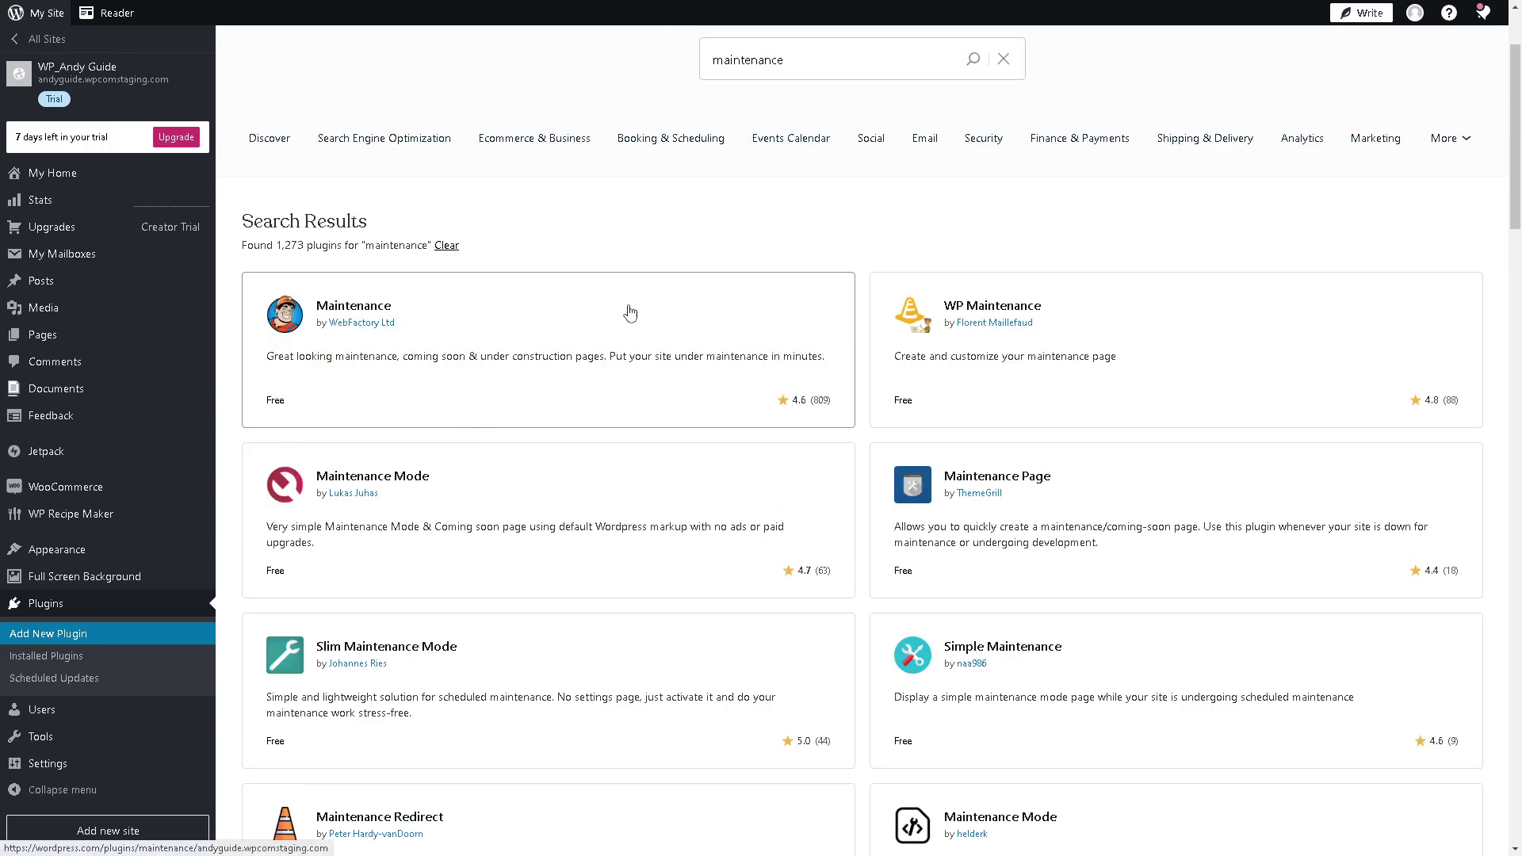
# Step: Change the plugin search to "start maintenance" and look through the results for a coming soon plugin
pyautogui.click(718, 61)
pyautogui.write('start')
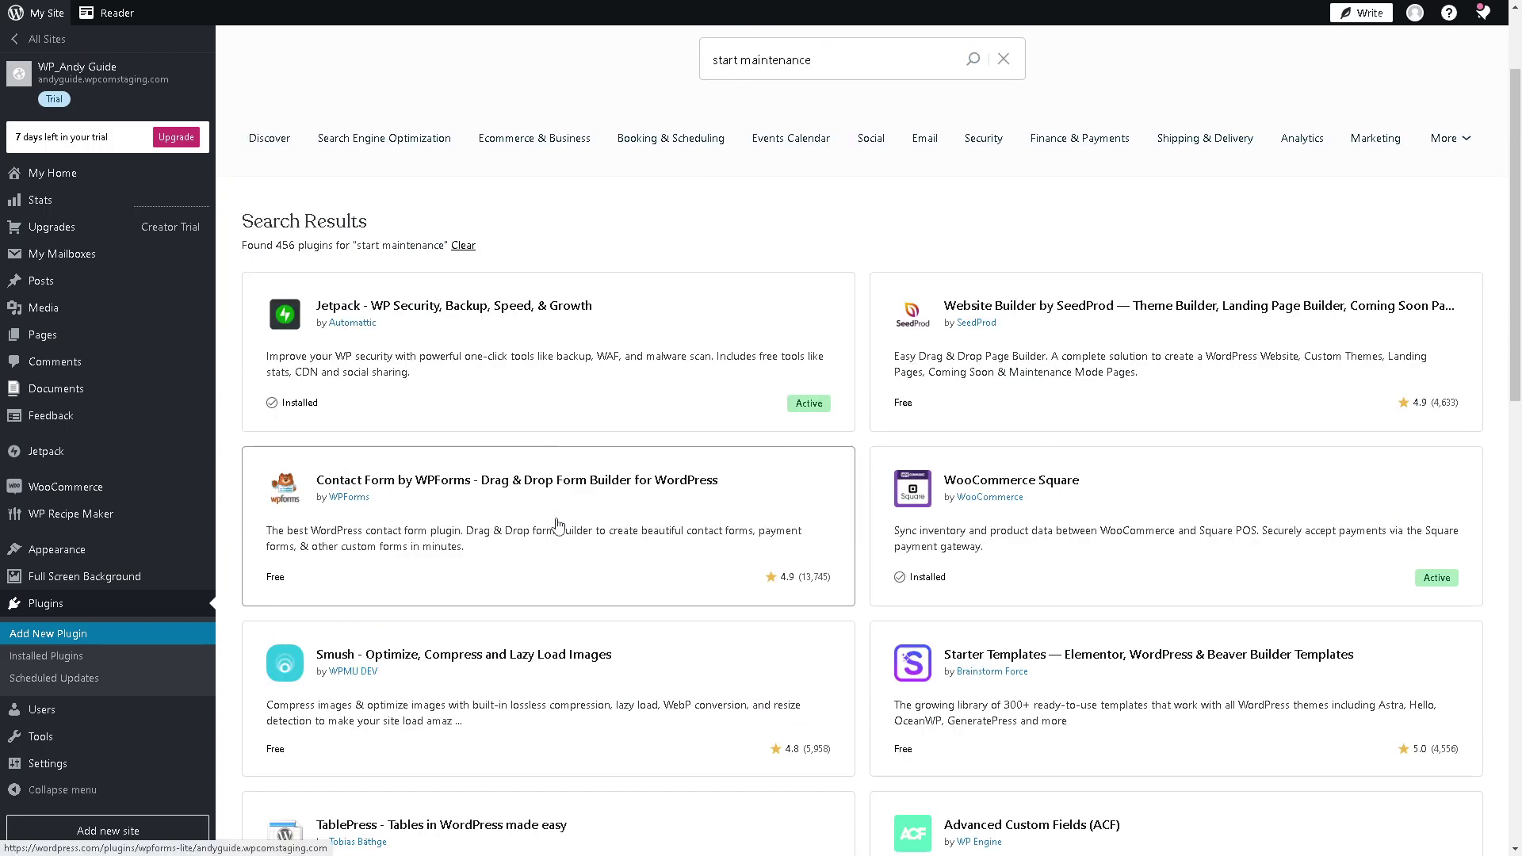
pyautogui.scroll(-1, 559, 533)
pyautogui.scroll(-3, 554, 535)
pyautogui.scroll(-3, 553, 535)
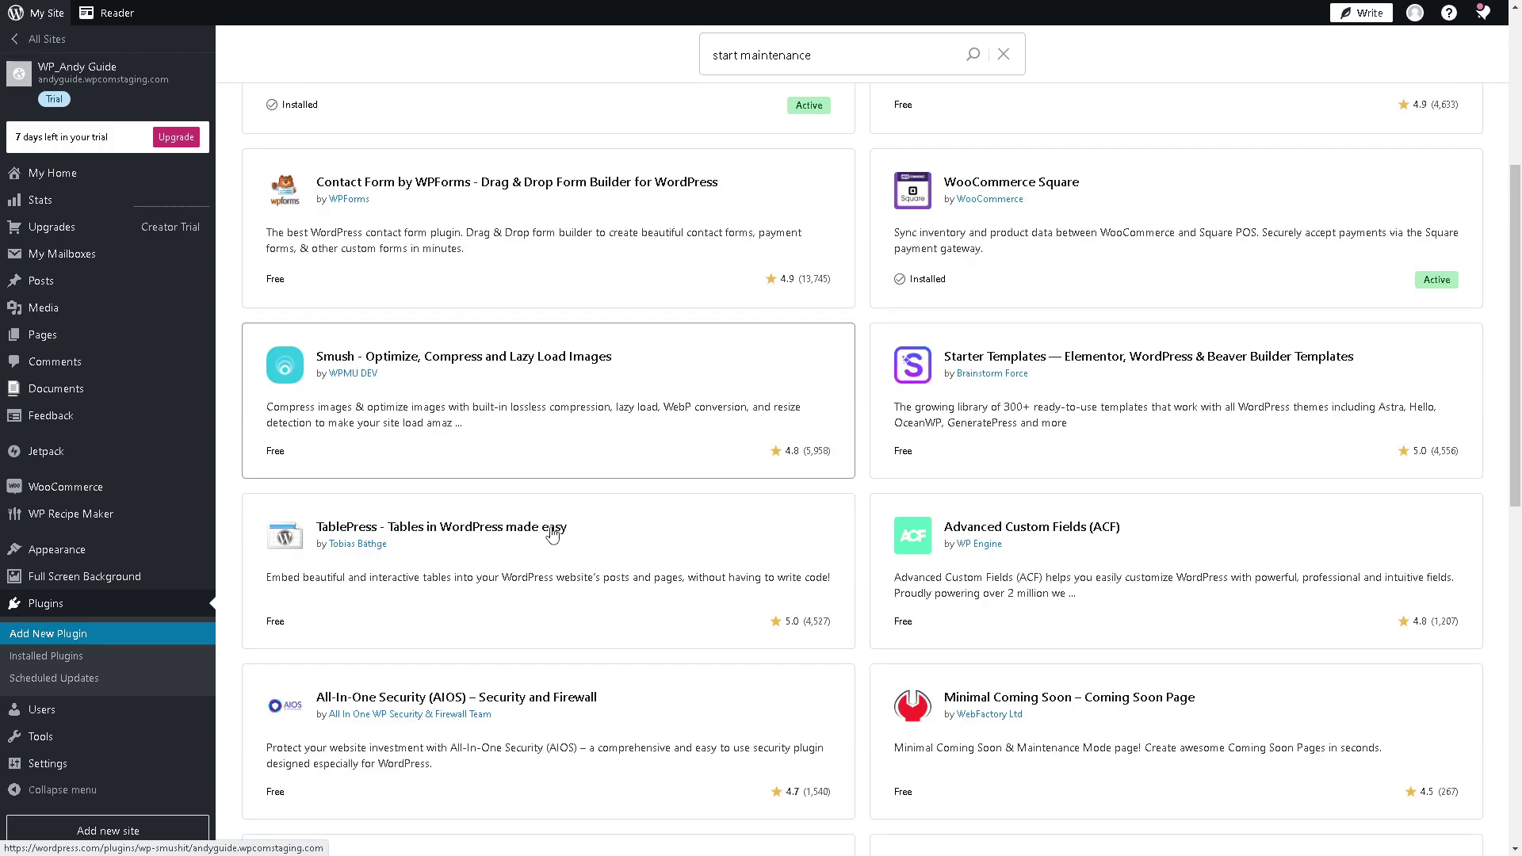
pyautogui.scroll(-2, 553, 535)
pyautogui.scroll(3, 551, 532)
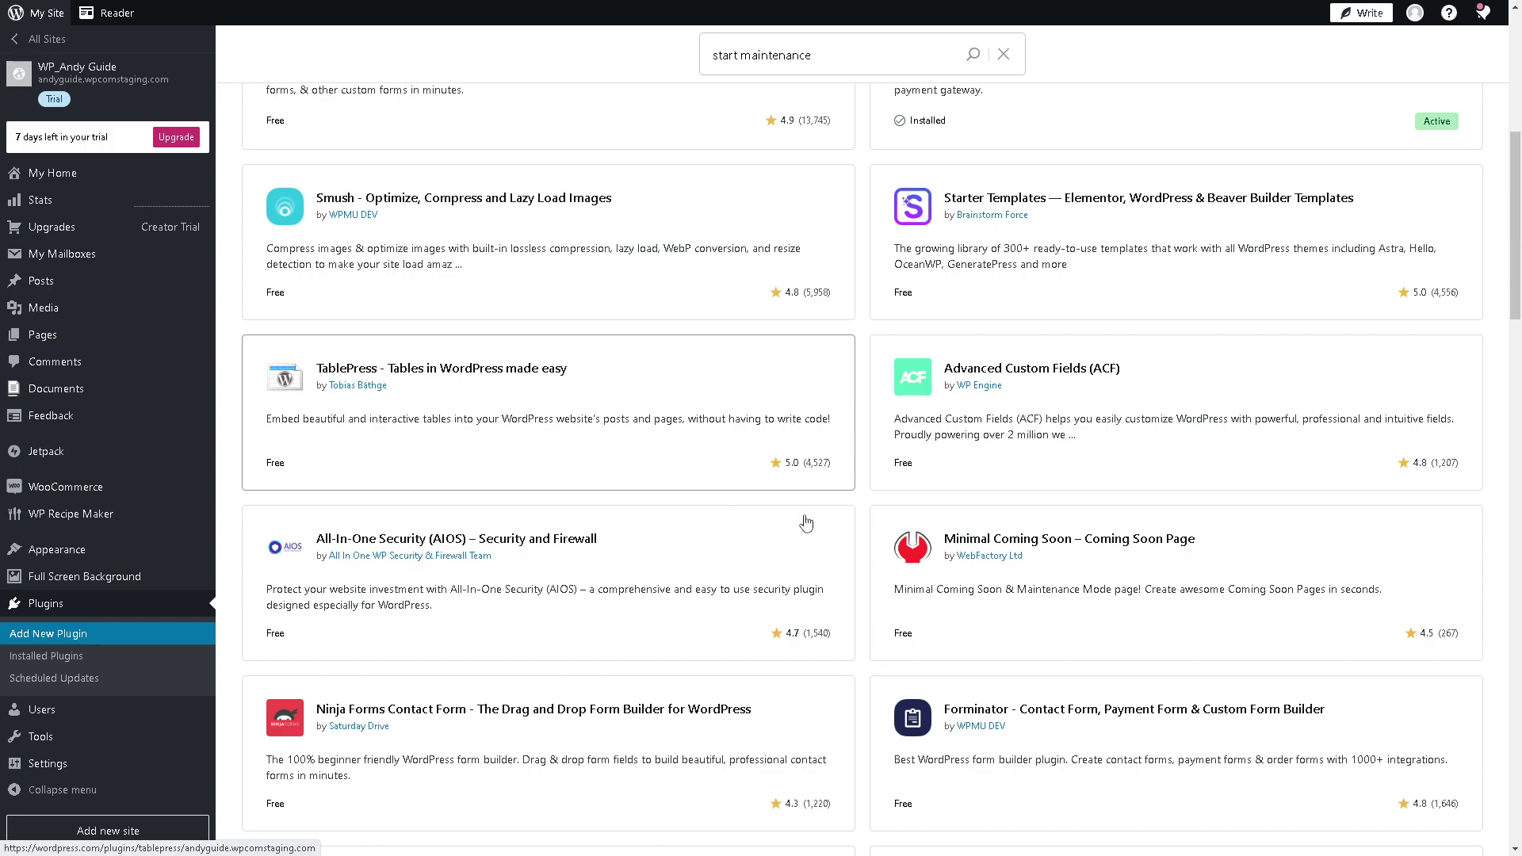
pyautogui.scroll(3, 612, 519)
pyautogui.scroll(4, 912, 605)
pyautogui.scroll(-4, 898, 598)
pyautogui.scroll(-3, 898, 599)
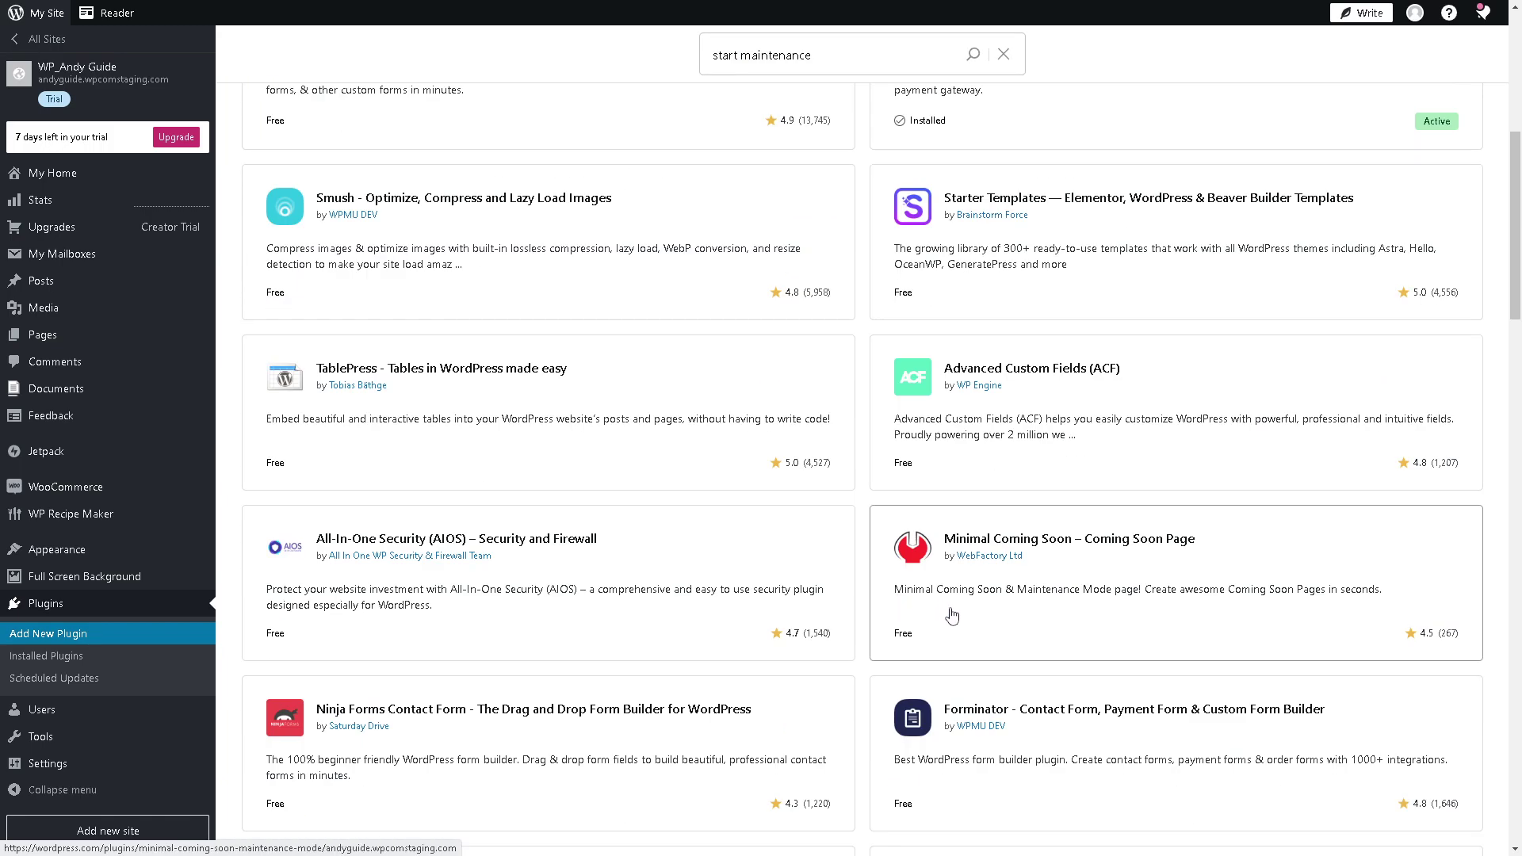
# Step: Install and activate the free Minimal Coming Soon – Coming Soon Page plugin by WebFactory Ltd
pyautogui.click(997, 542)
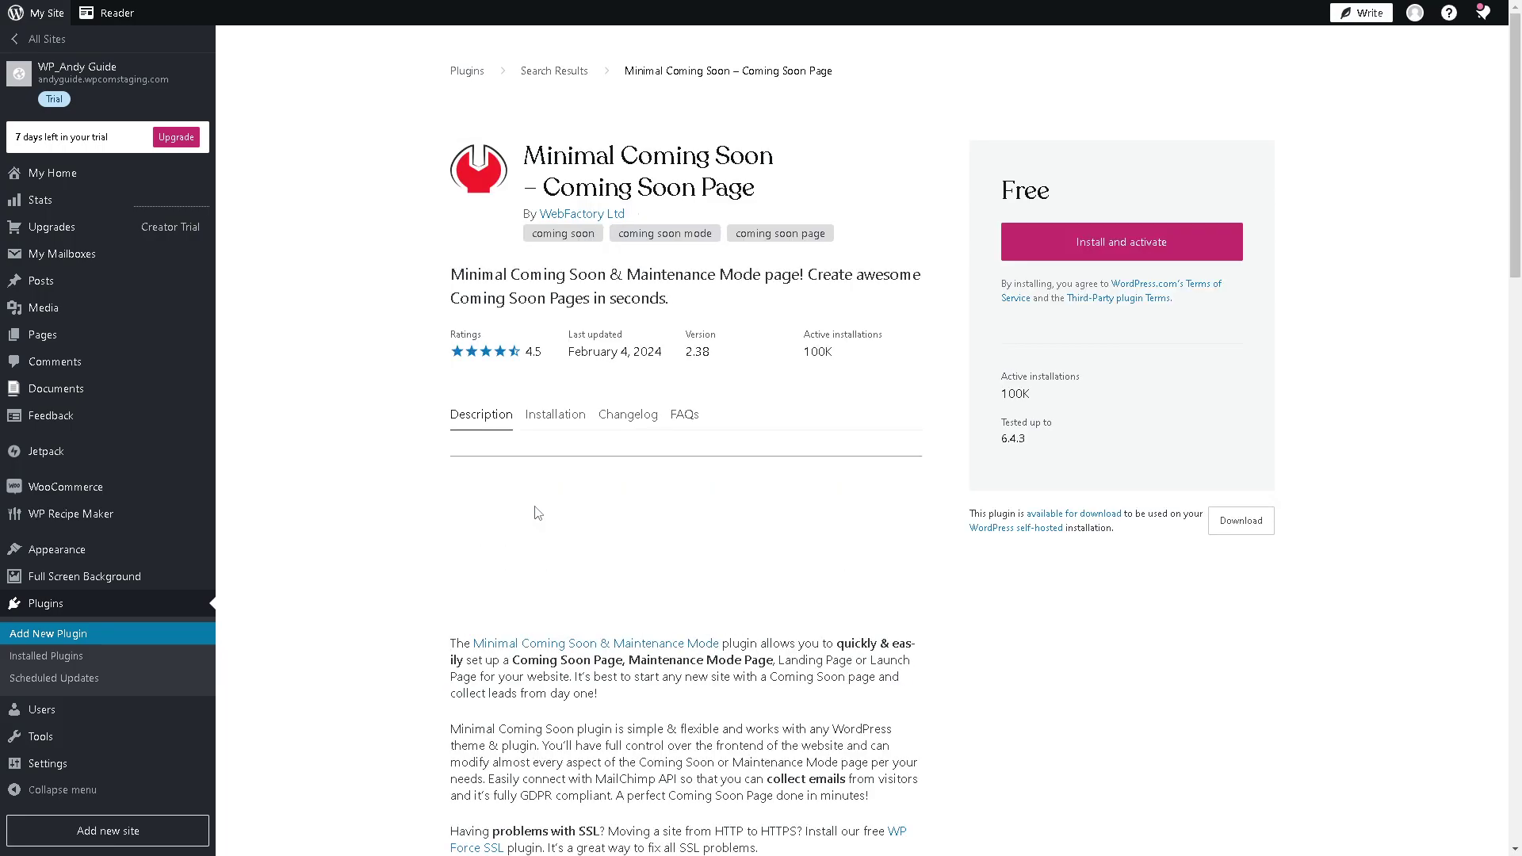
pyautogui.click(1086, 249)
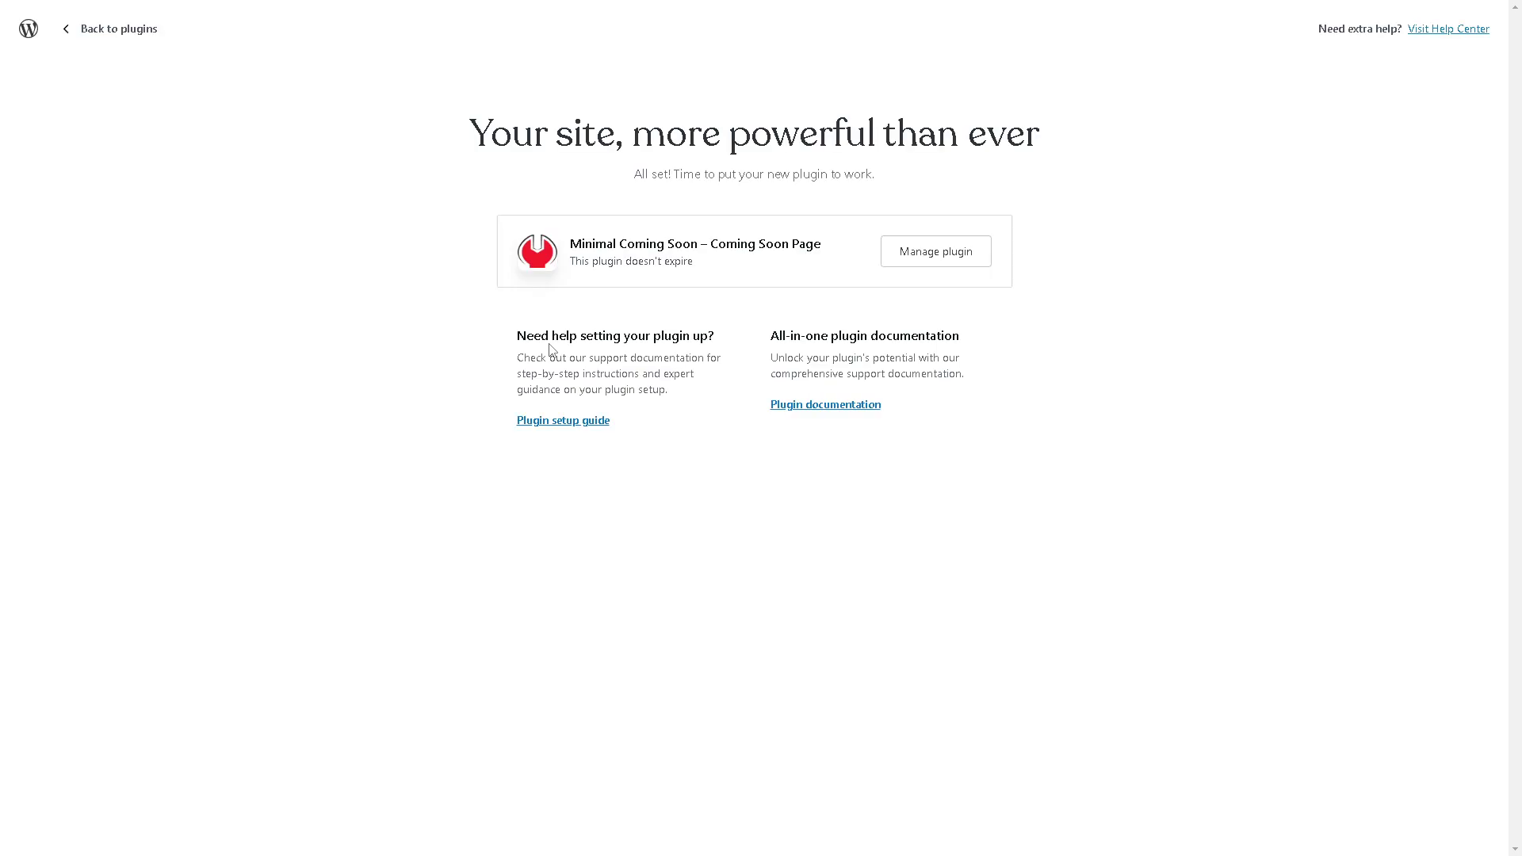
# Step: Go to the installed plugins list, select Minimal Coming Soon & Maintenance Mode and deactivate it
pyautogui.click(925, 260)
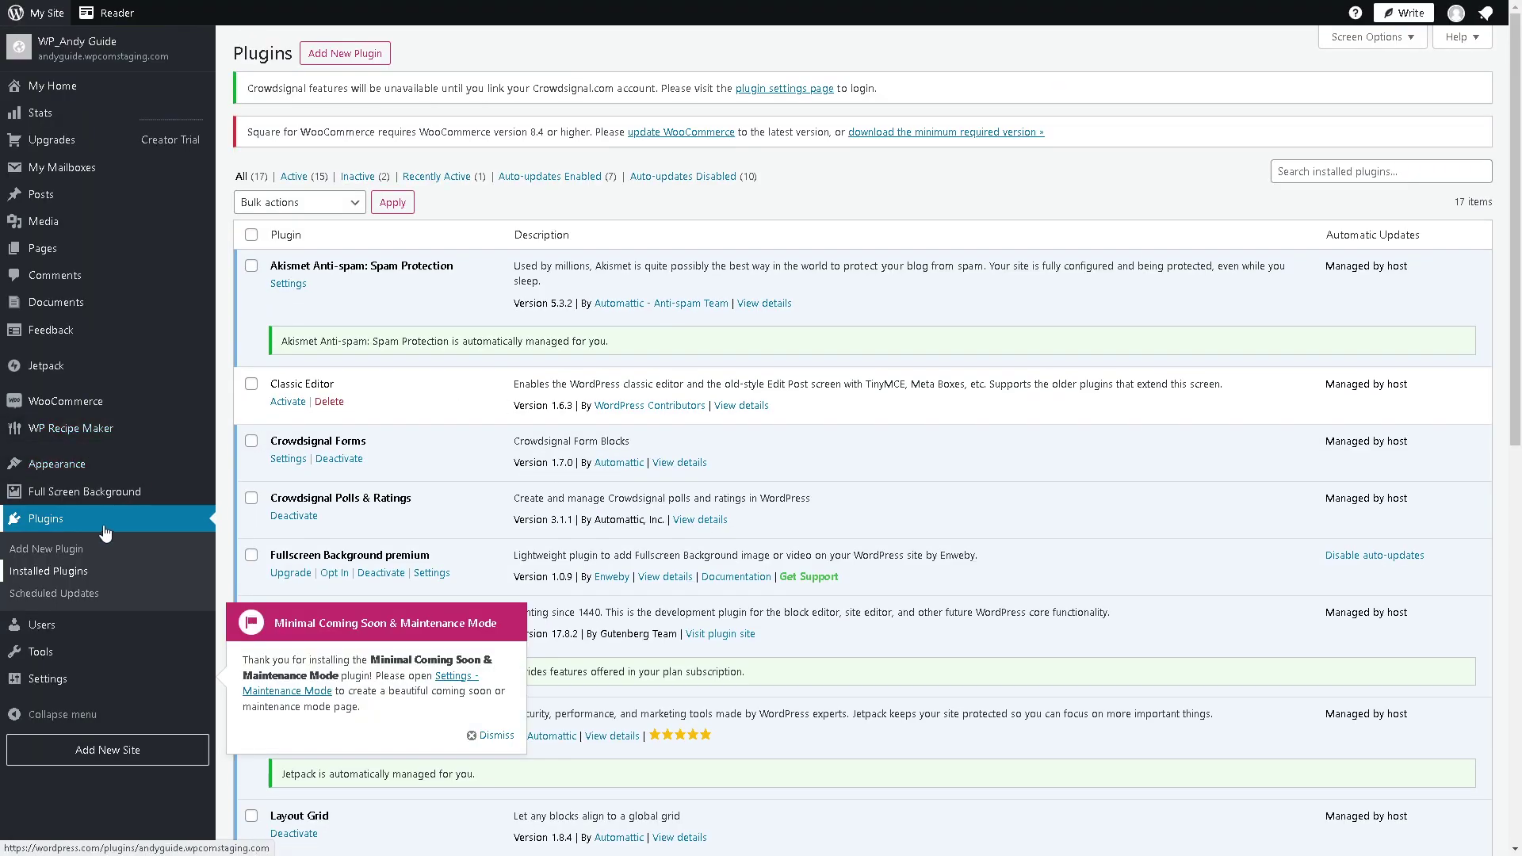
pyautogui.scroll(-3, 426, 546)
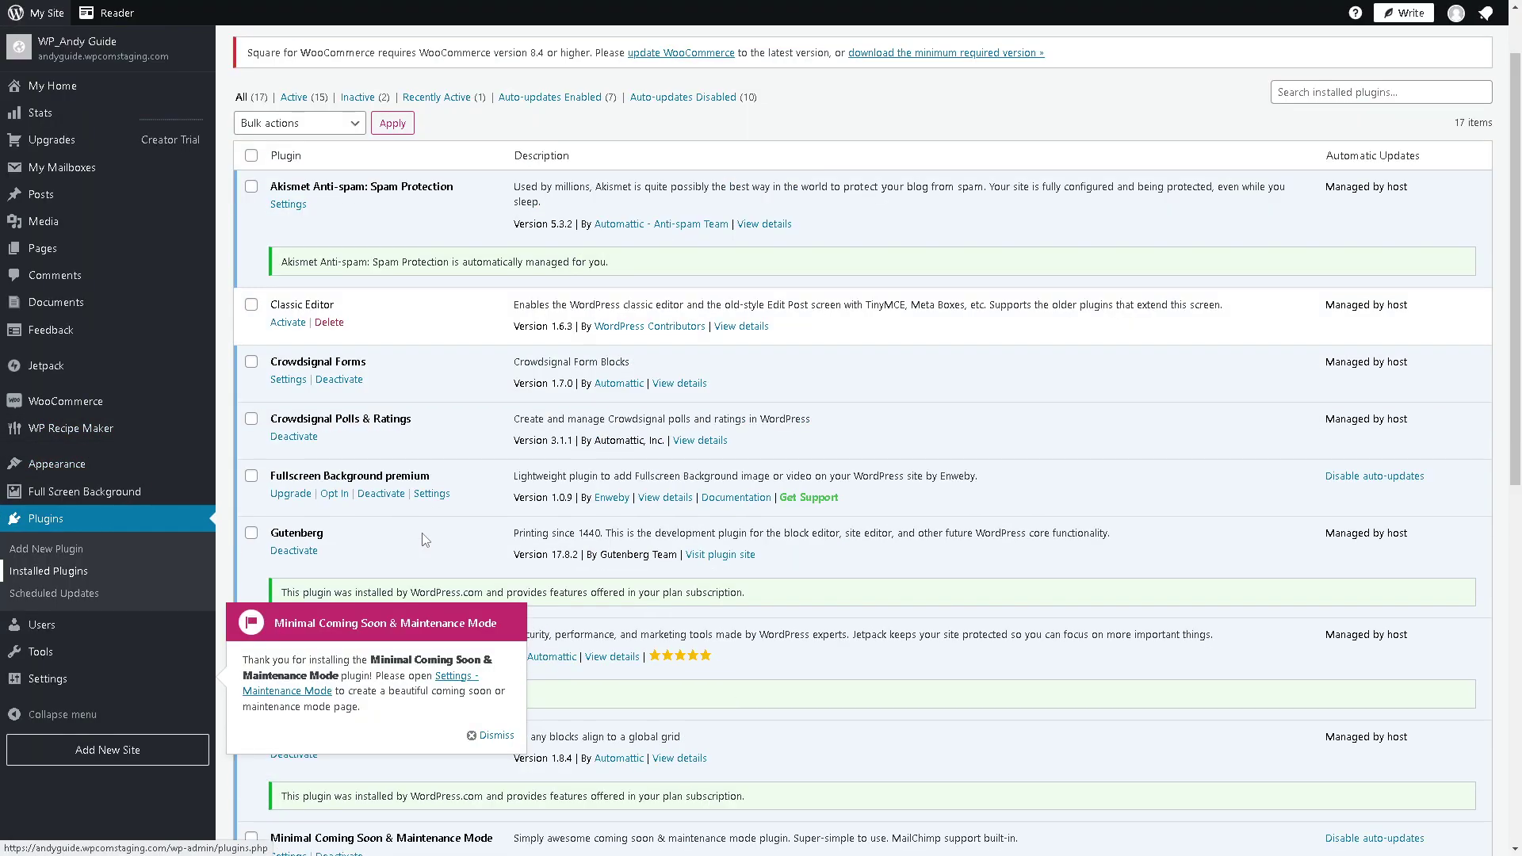
pyautogui.scroll(-5, 426, 539)
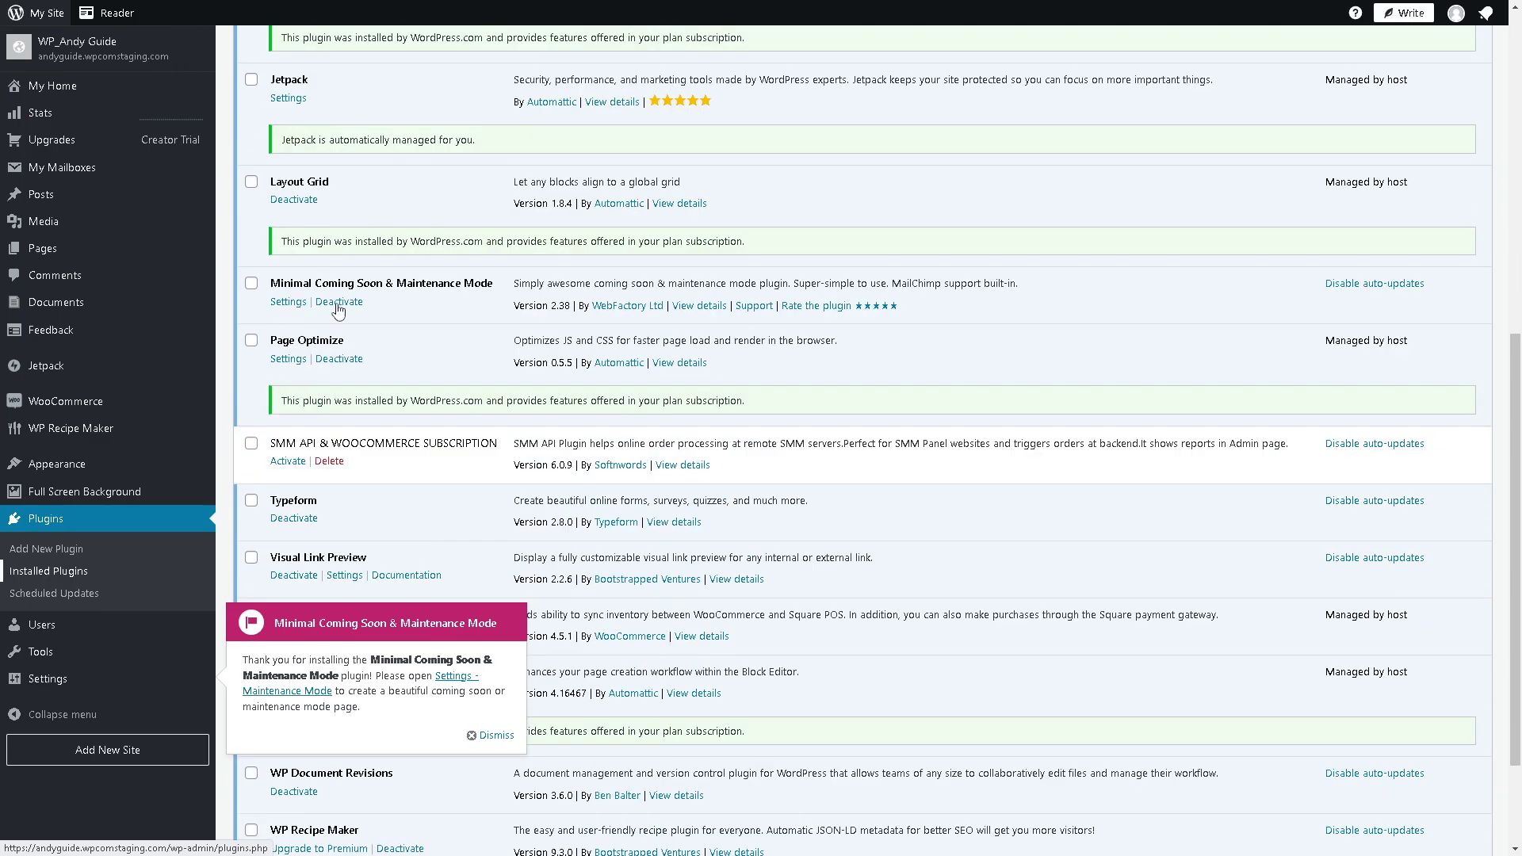
pyautogui.click(251, 287)
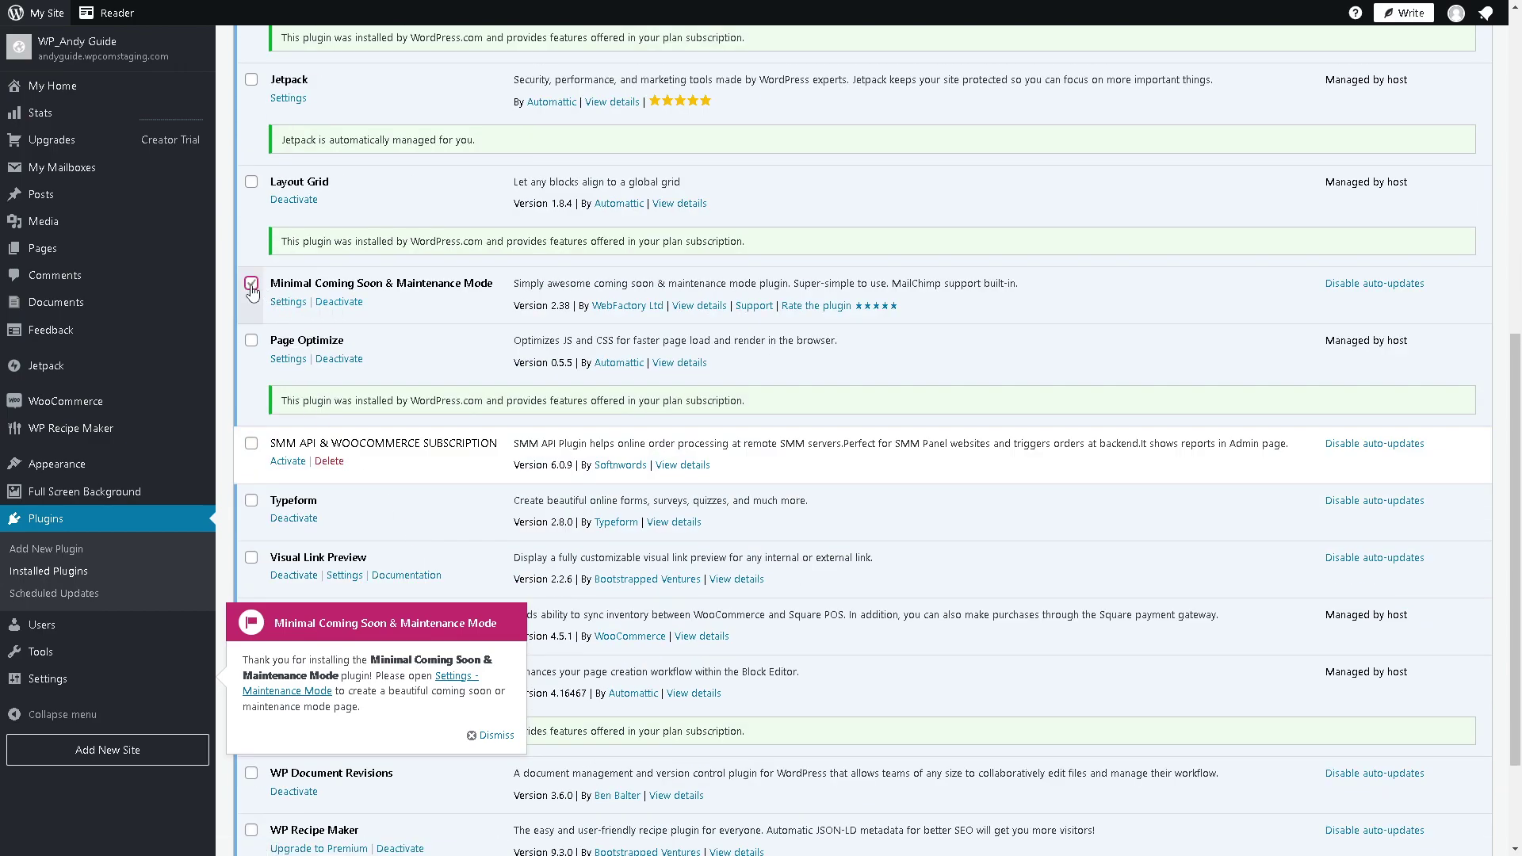
pyautogui.click(336, 308)
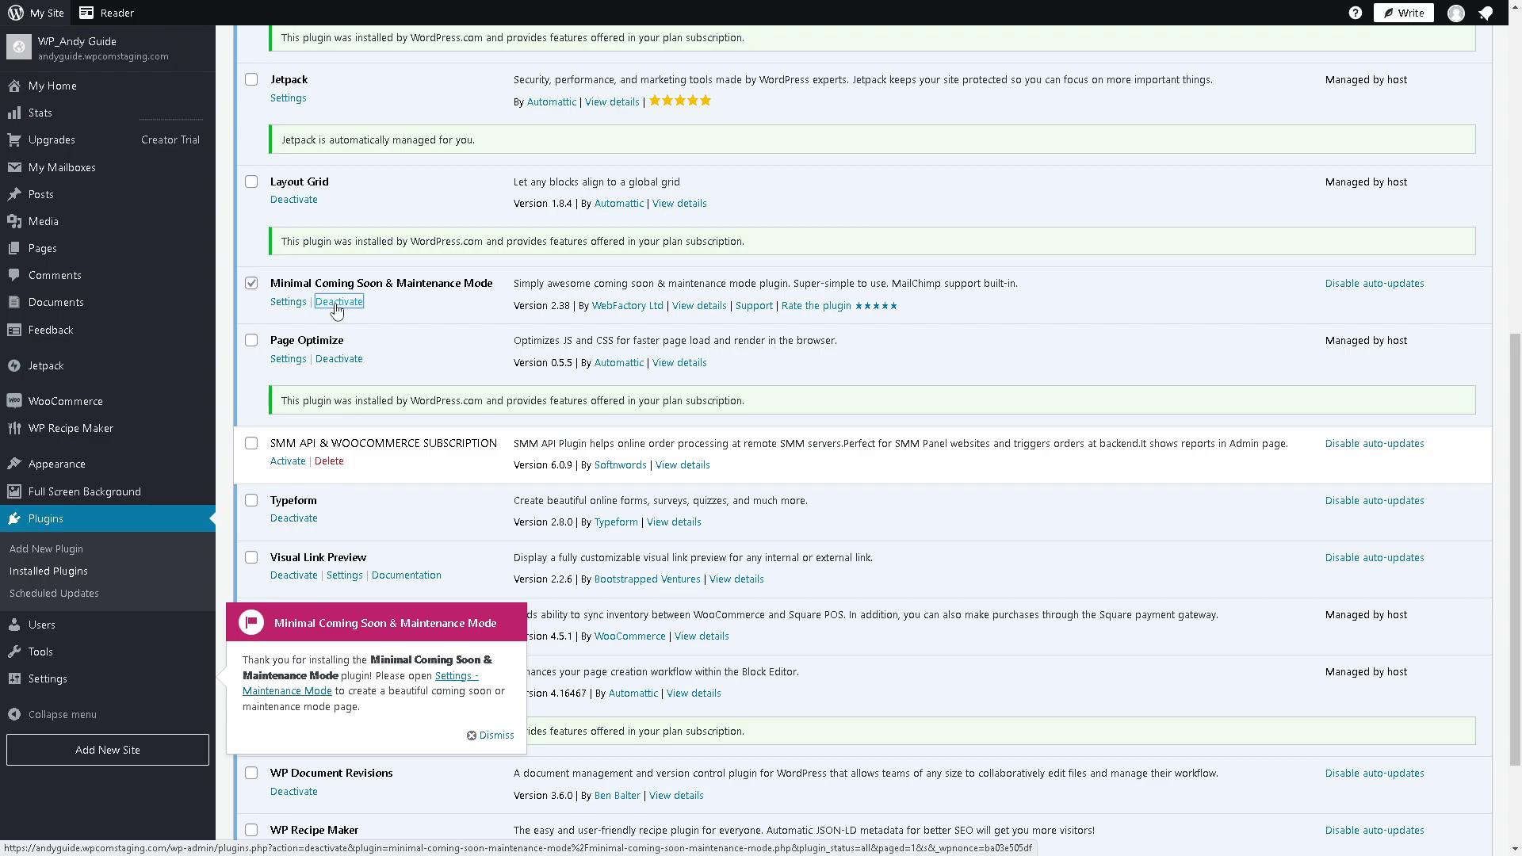